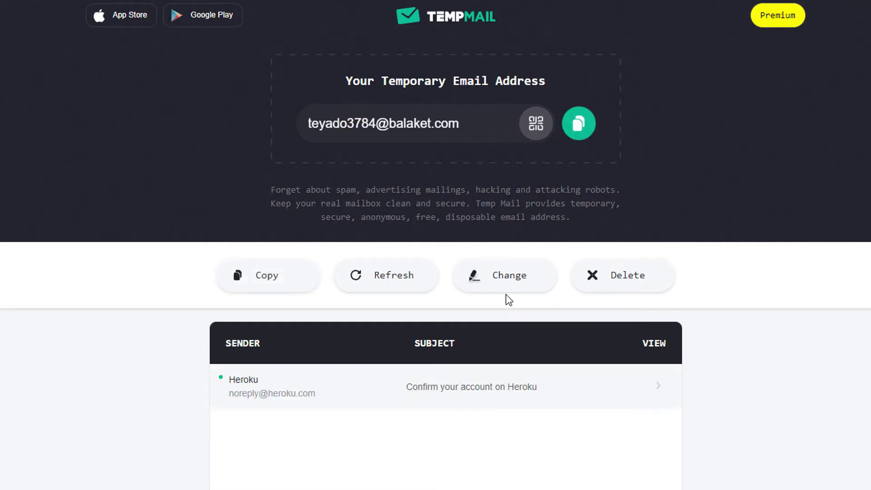
Step: Open the Heroku account confirmation email in the temporary inbox and follow its activation link
left_click(402, 385)
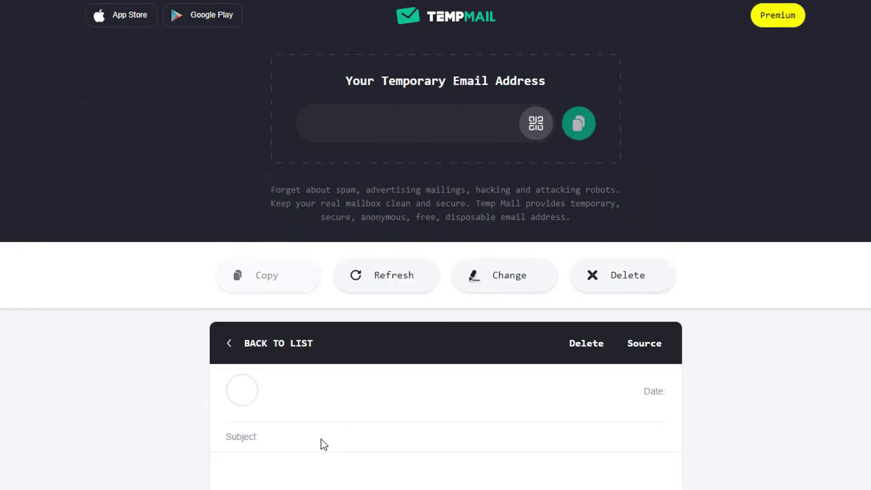
scroll(503, 389, "down", 8)
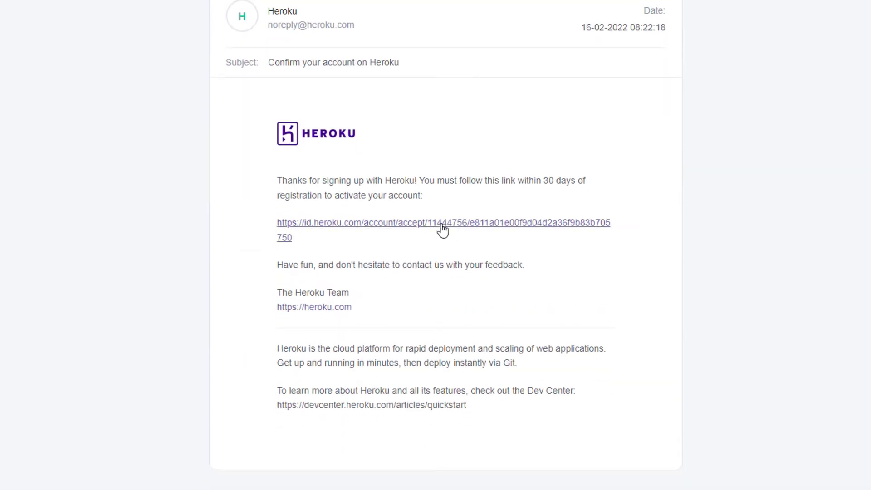
left_click(514, 235)
Step: Enter the new Heroku account password in both the password and confirmation fields, and log in
left_click(494, 226)
key("ctrl+v")
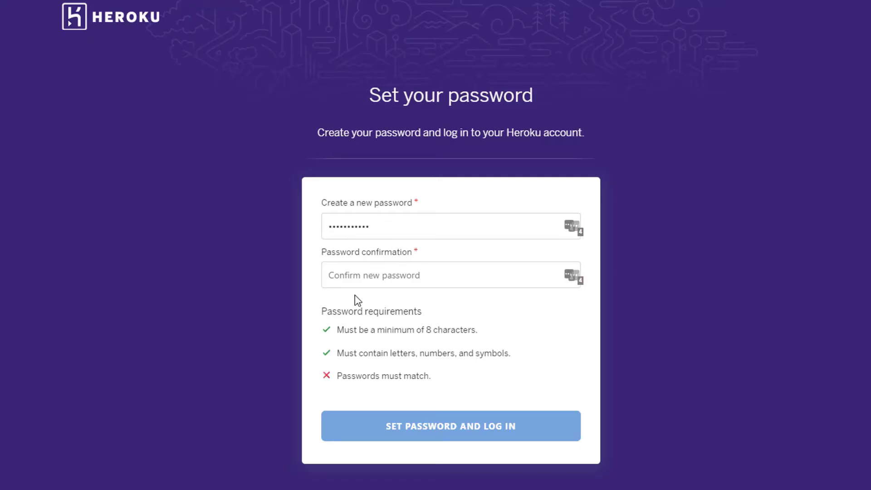
left_click(357, 279)
type("•")
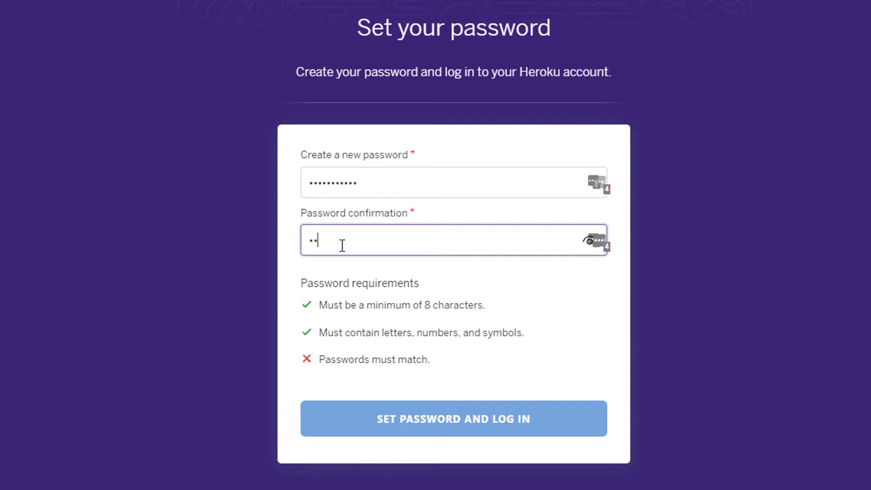
type("••••••••••")
left_click(458, 420)
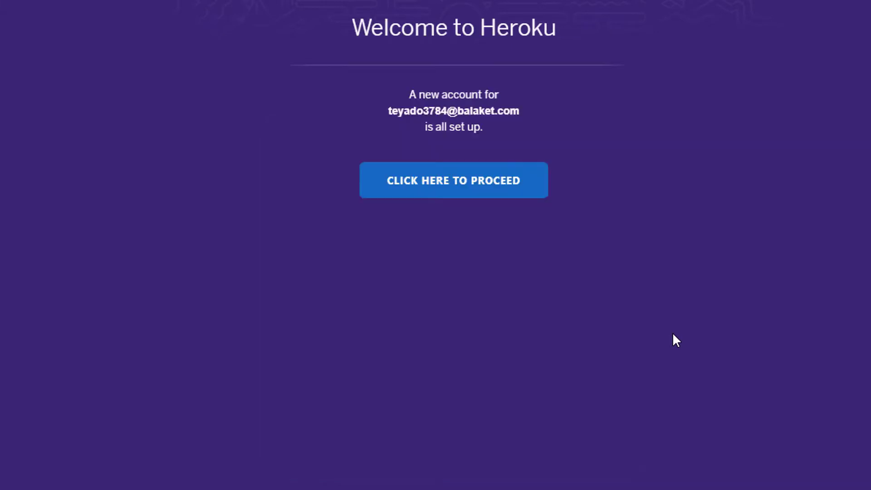
Step: Proceed to the new Heroku account and accept the terms of service
left_click(429, 193)
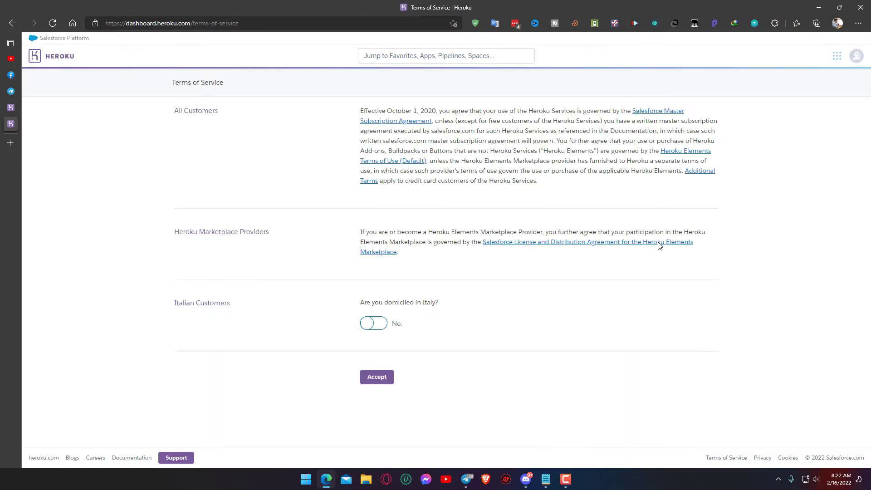
left_click(377, 376)
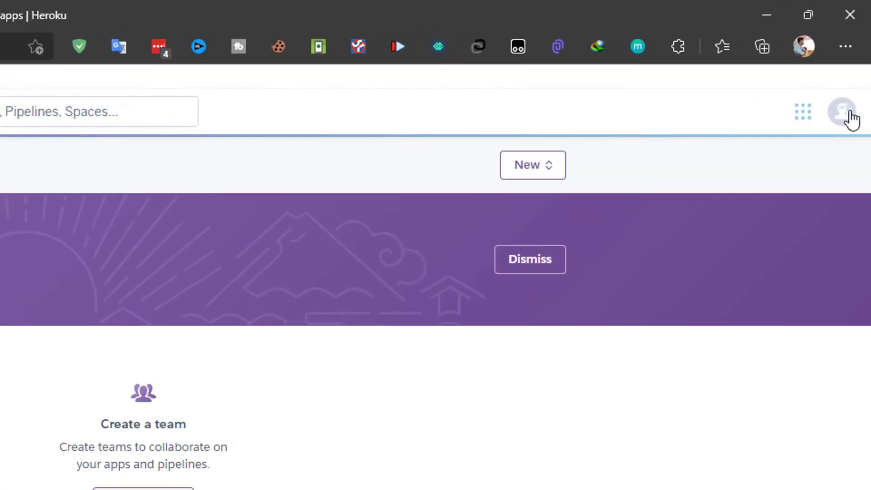
Step: Reveal the API key in the Heroku account settings and copy it
left_click(857, 56)
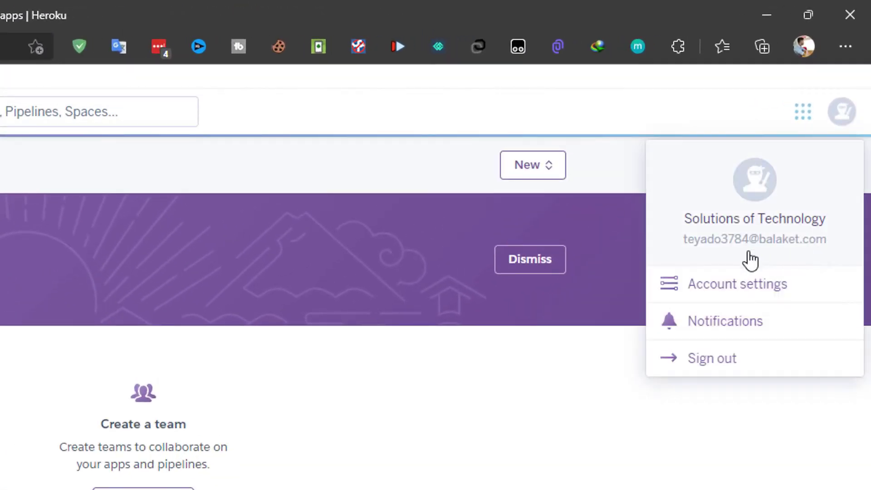
left_click(769, 286)
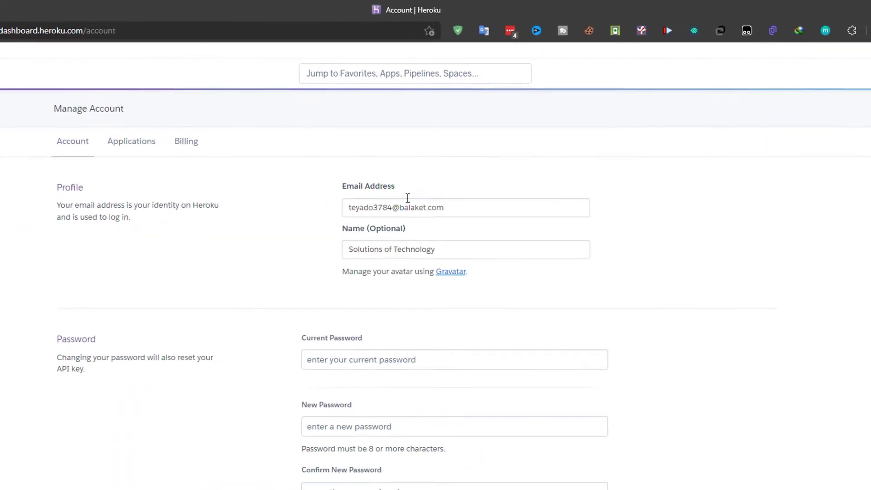
scroll(402, 341, "down", 10)
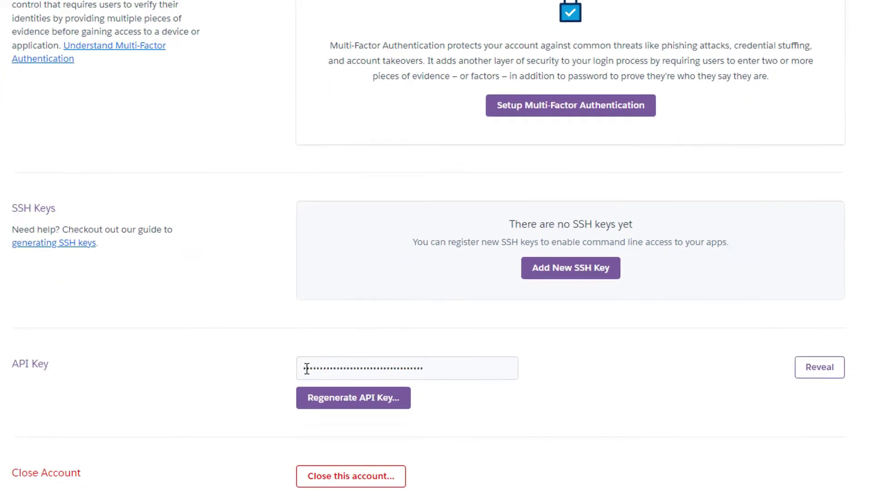
left_click_drag(309, 378, 479, 380)
left_click(616, 399)
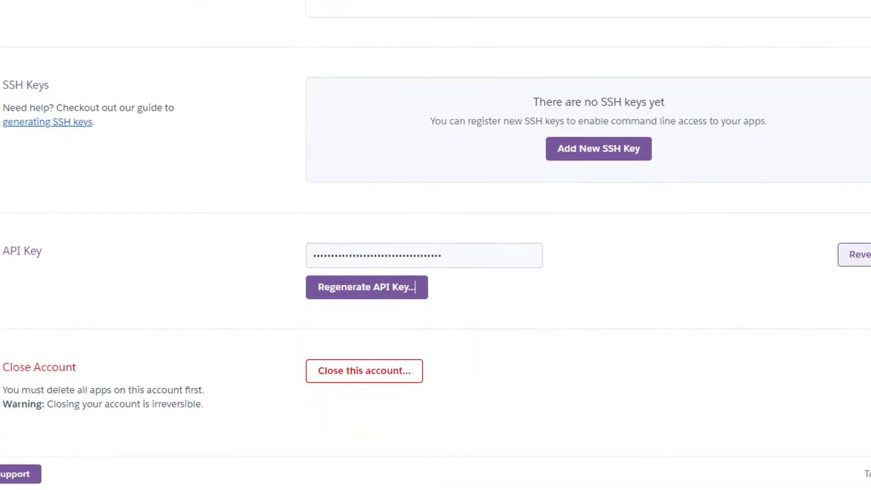
left_click(863, 254)
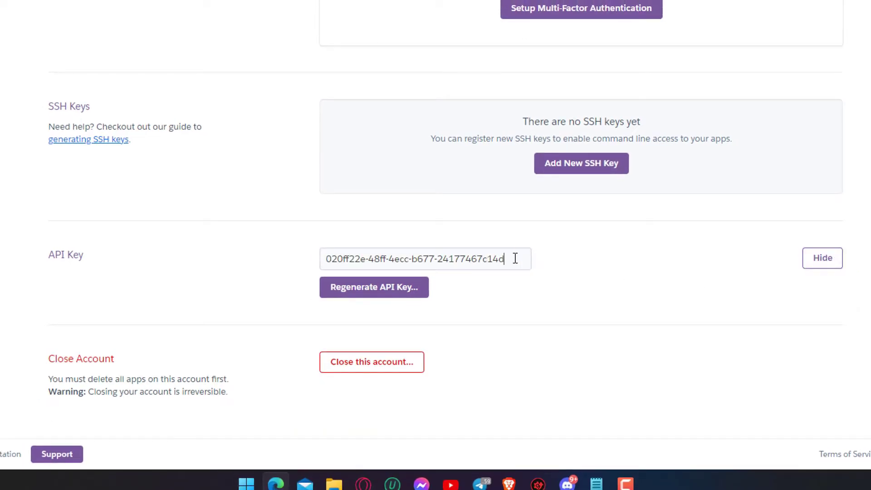
left_click_drag(515, 259, 320, 266)
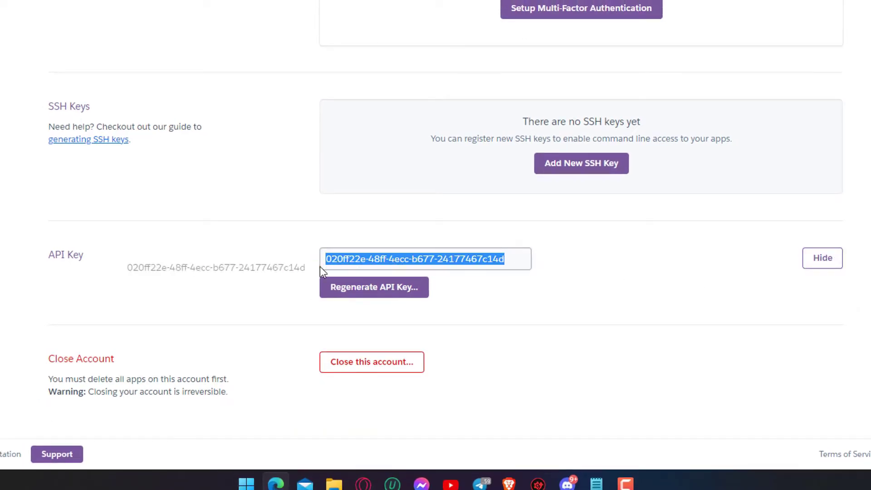
left_click(829, 270)
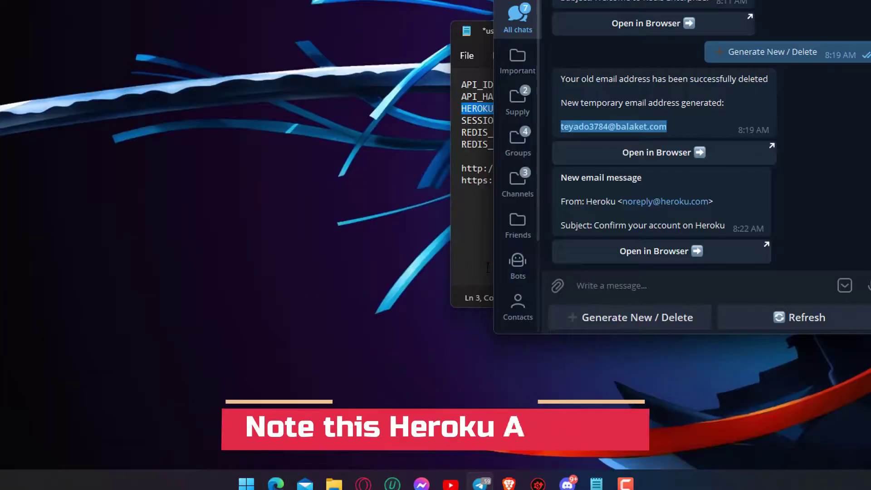
Step: Switch to Notepad and paste the Heroku API key on the HEROKU_API line of userbot.txt
left_click(481, 235)
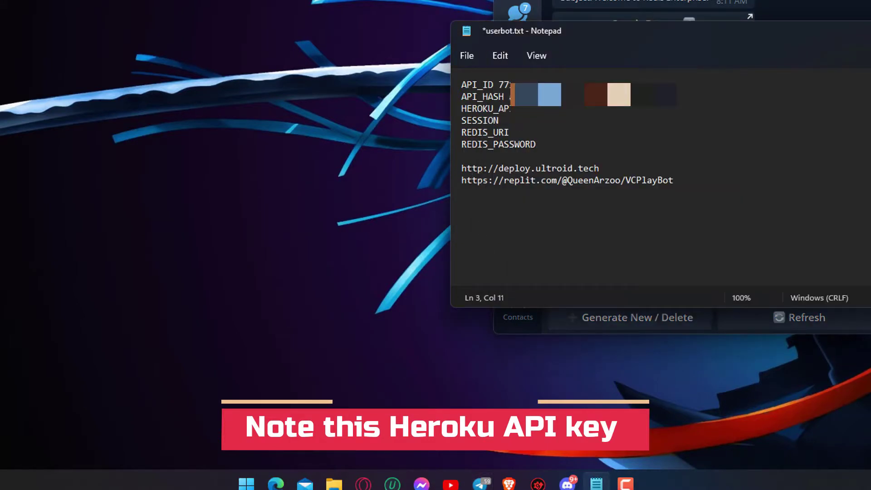
left_click(644, 157)
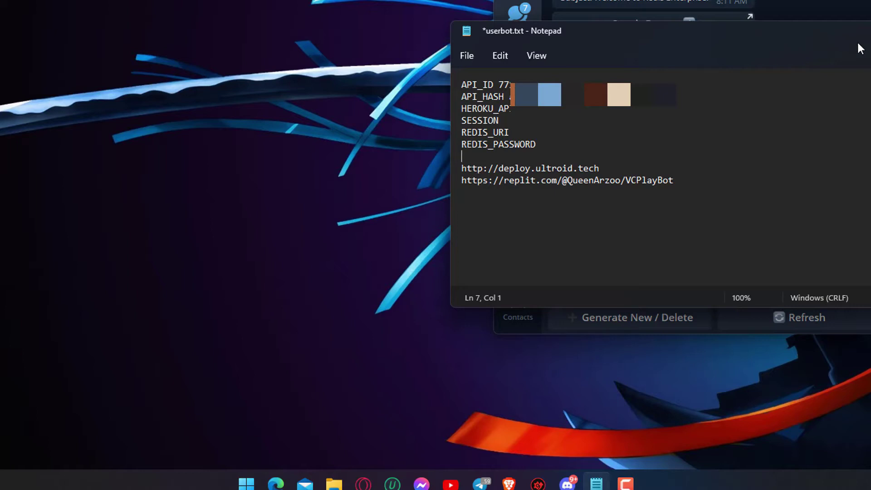
double_click(500, 121)
left_click(620, 159)
Step: Copy the Replit VCPlayBot link from the userbot.txt notes and open it in a new browser tab
left_click_drag(687, 180, 456, 184)
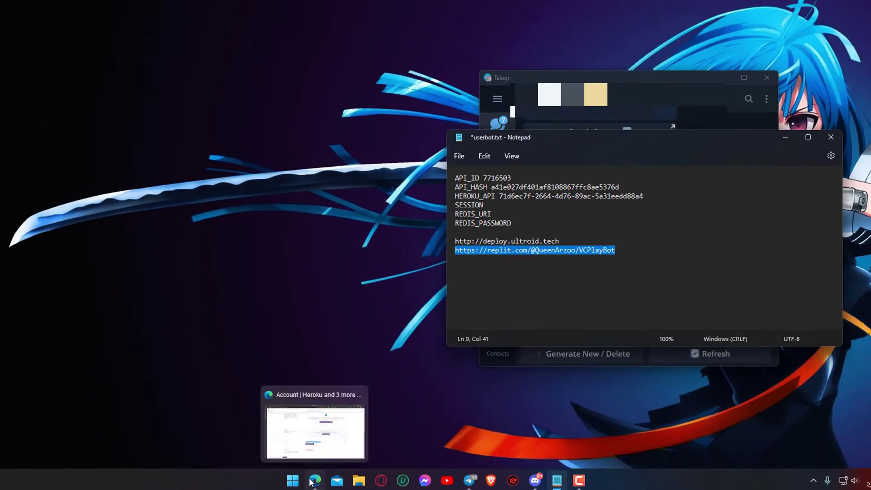
left_click(276, 484)
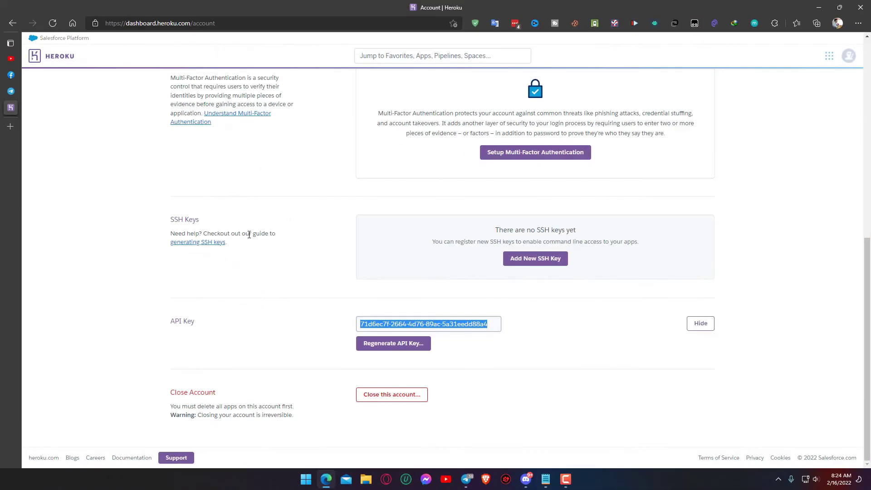
left_click(27, 126)
type("https://replit.com/@QueenArzoo/VCPlayBot")
key("Return")
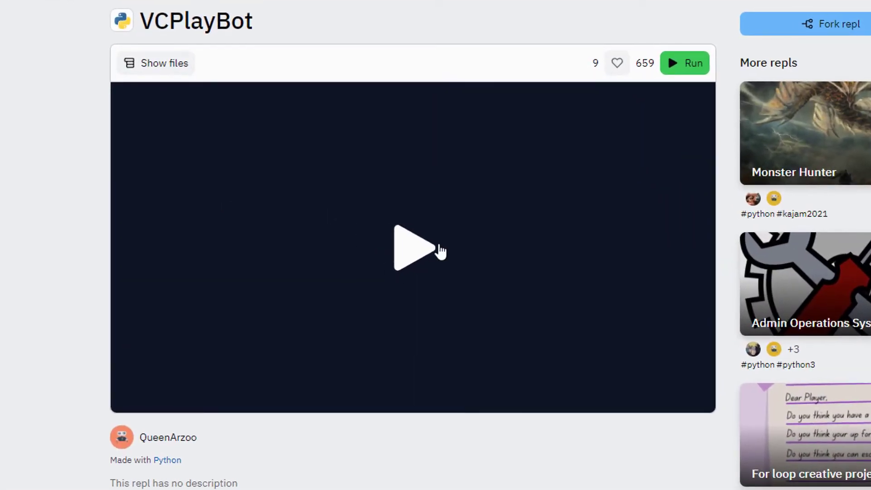
Step: Run the VCPlayBot repl and answer its session type prompt with t for Telethon
left_click(681, 63)
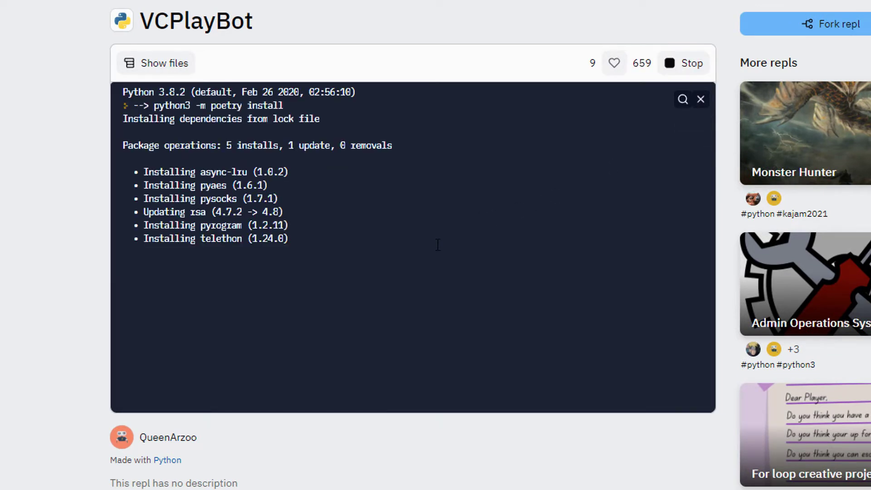
left_click_drag(389, 234, 386, 230)
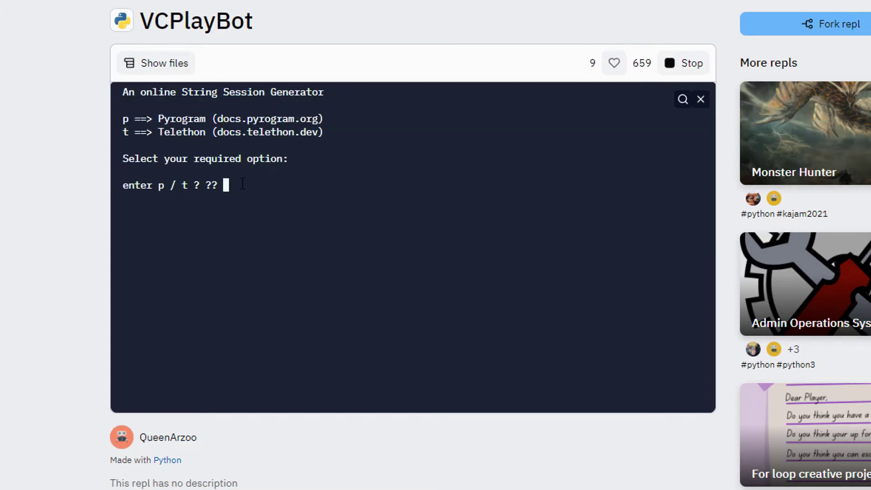
type("t")
key("Return")
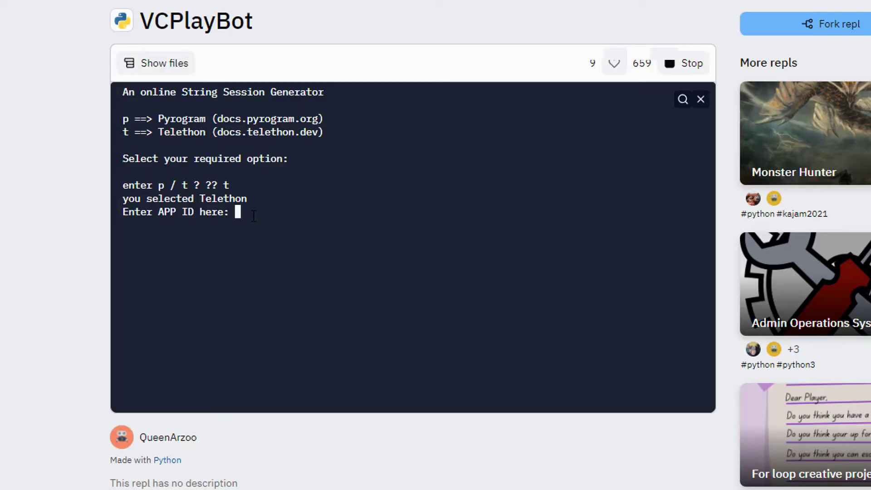
Step: Paste the Telegram app ID at the APP ID prompt and submit it
right_click(254, 216)
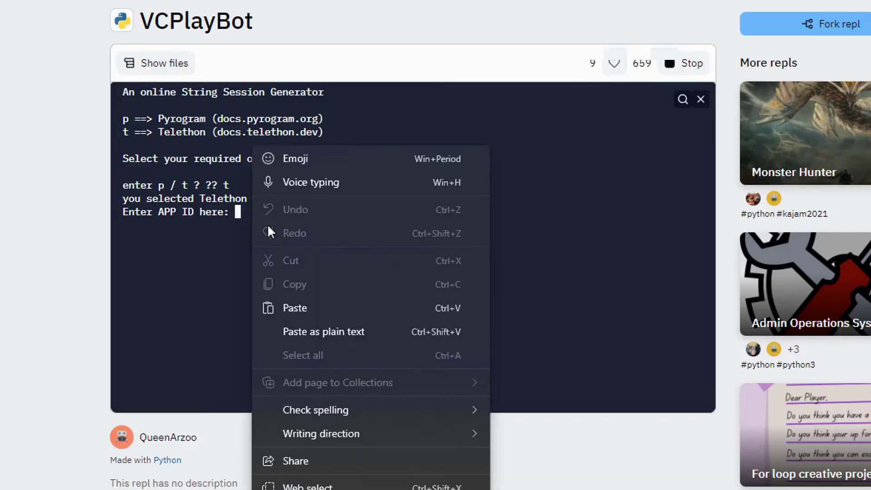
left_click(283, 306)
key("Return")
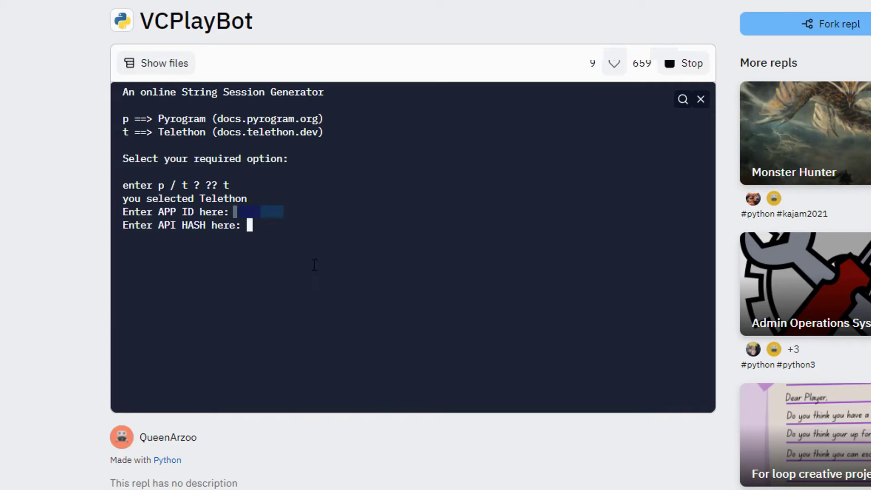
Step: Copy the App api_hash from the Telegram app configuration page and submit it at the repl's API HASH prompt
left_click_drag(160, 223, 211, 230)
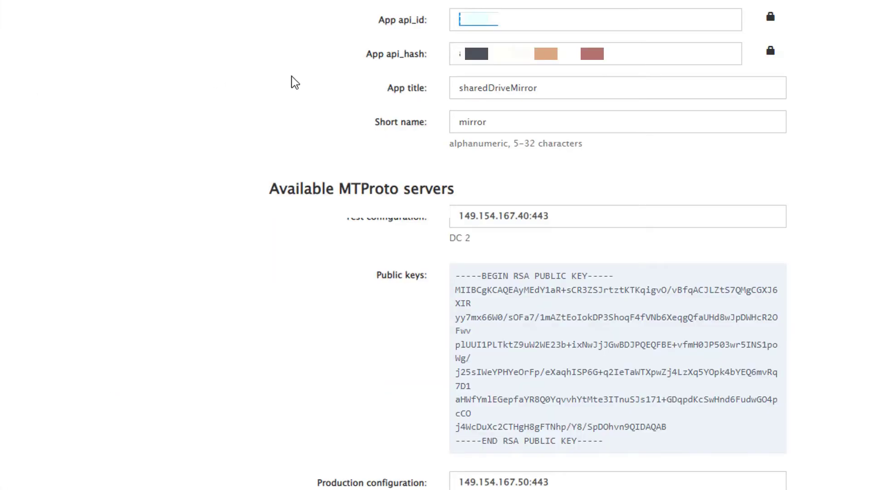
left_click_drag(459, 59, 652, 62)
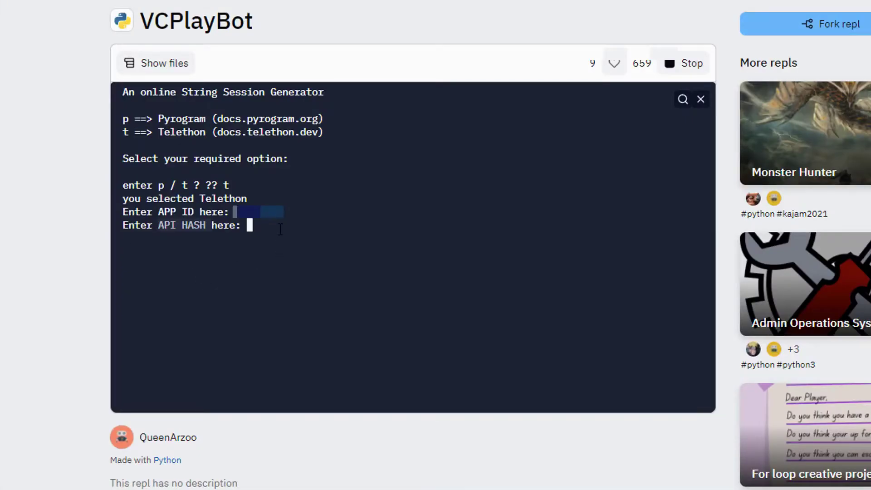
right_click(280, 229)
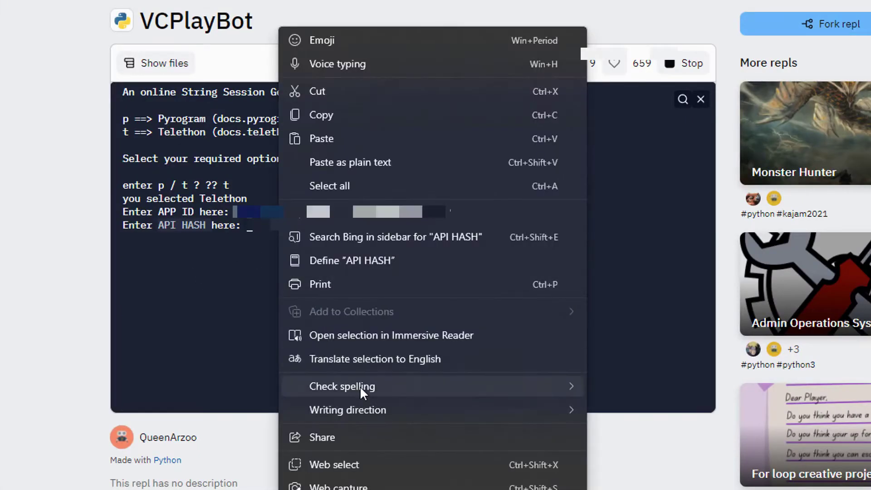
left_click(363, 138)
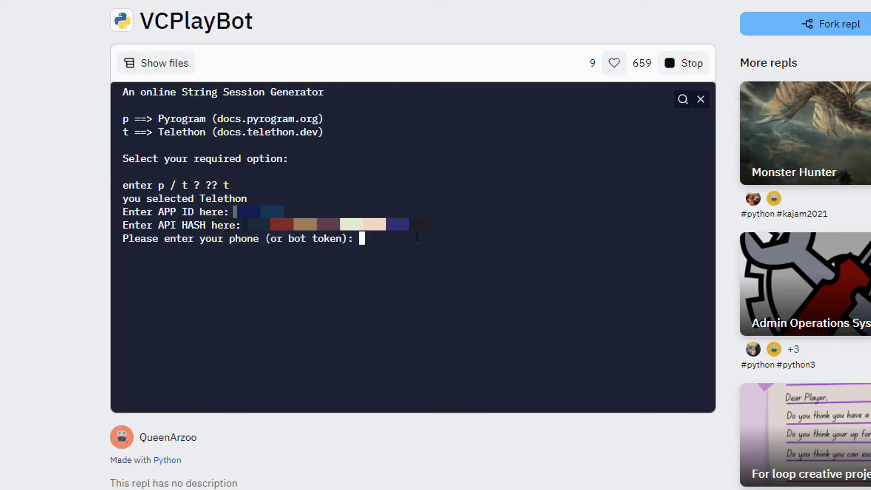
Step: Enter the Telegram account's phone number with its country code at the phone prompt and submit it
type("+")
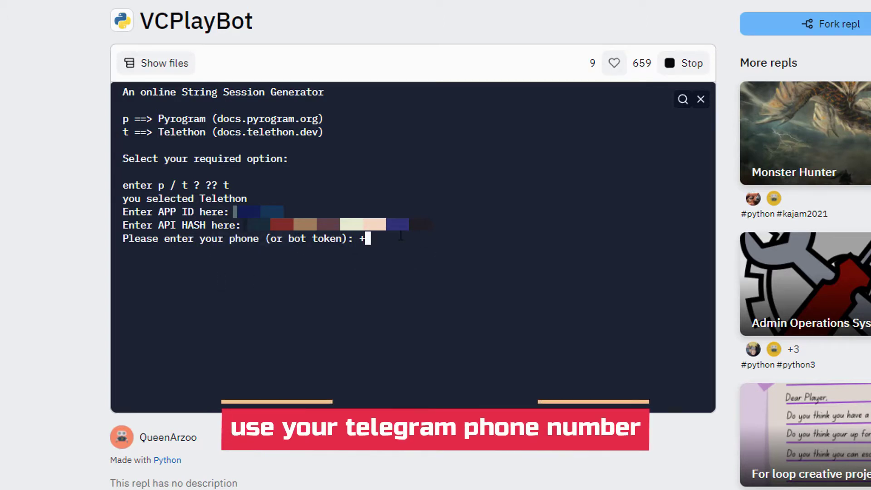
type("88")
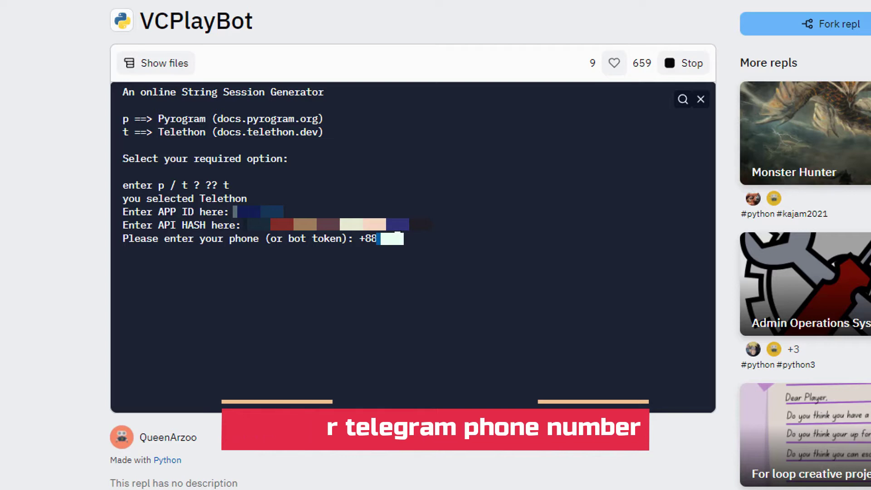
key("BackSpace")
key("BackSpace")
key("BackSpace")
key("BackSpace")
type("****")
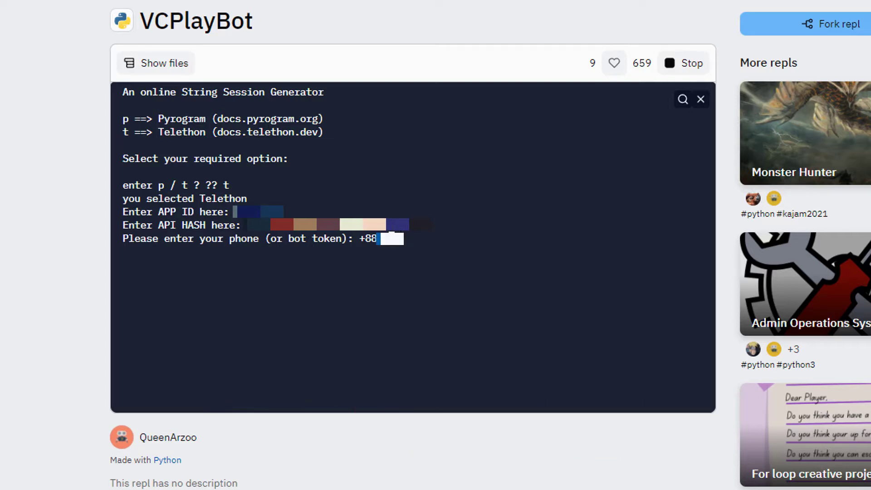
key("BackSpace")
key("BackSpace")
key("BackSpace")
key("BackSpace")
type("*******")
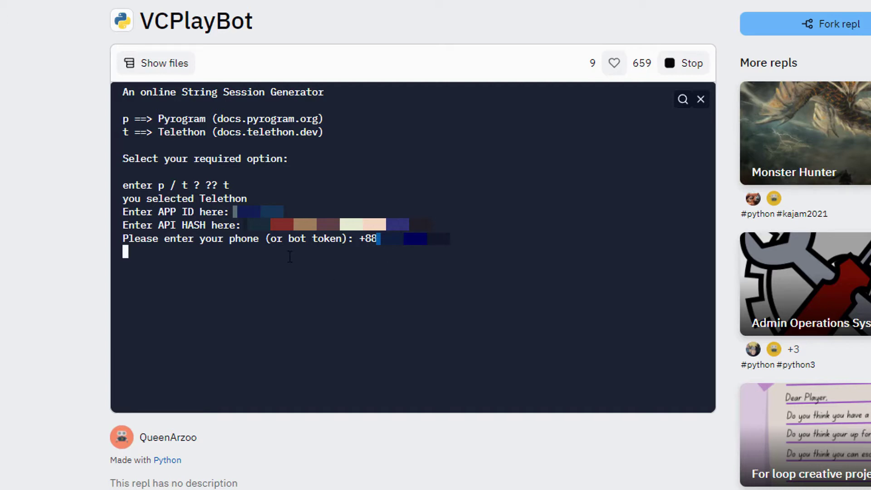
Step: Copy the login code from Telegram's service notifications chat and submit it at the repl's received code prompt
left_click(858, 485)
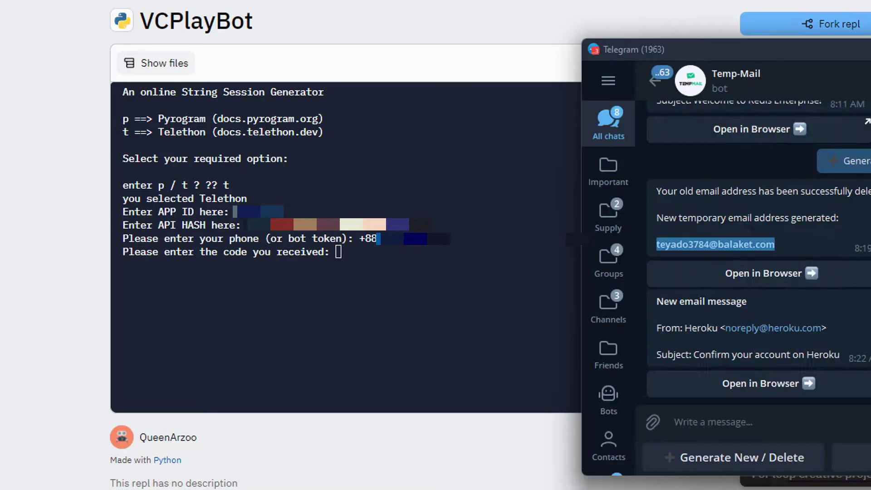
left_click_drag(738, 328, 711, 329)
key("super+c")
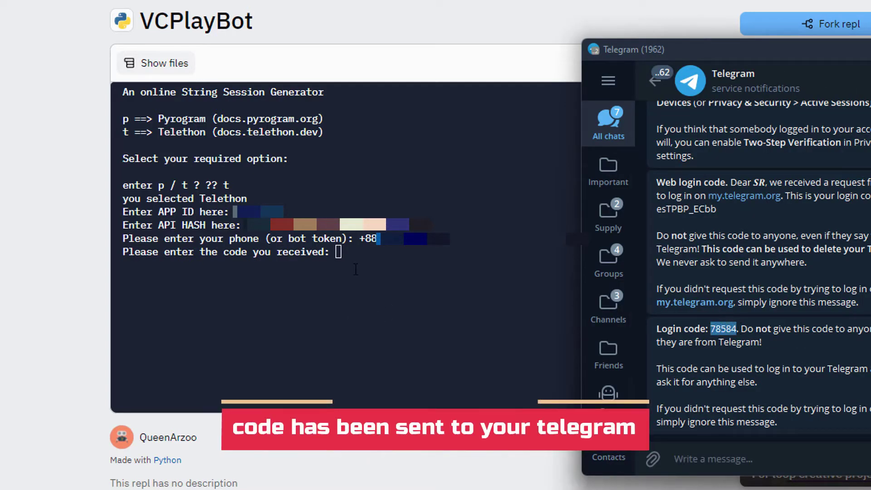
left_click(571, 338)
right_click(366, 146)
left_click(409, 308)
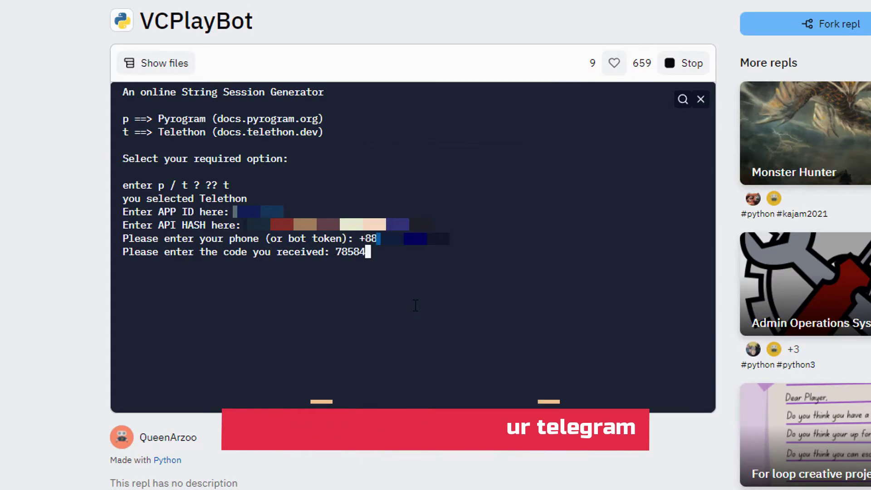
key("Return")
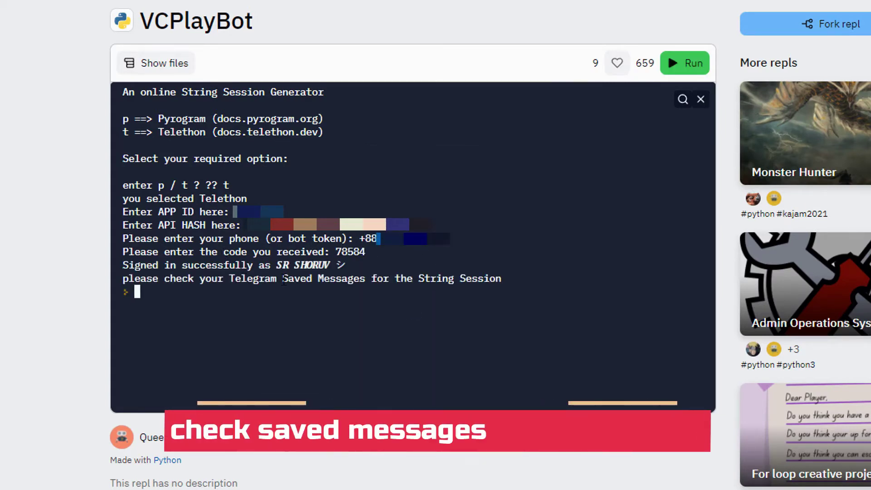
left_click_drag(284, 278, 364, 276)
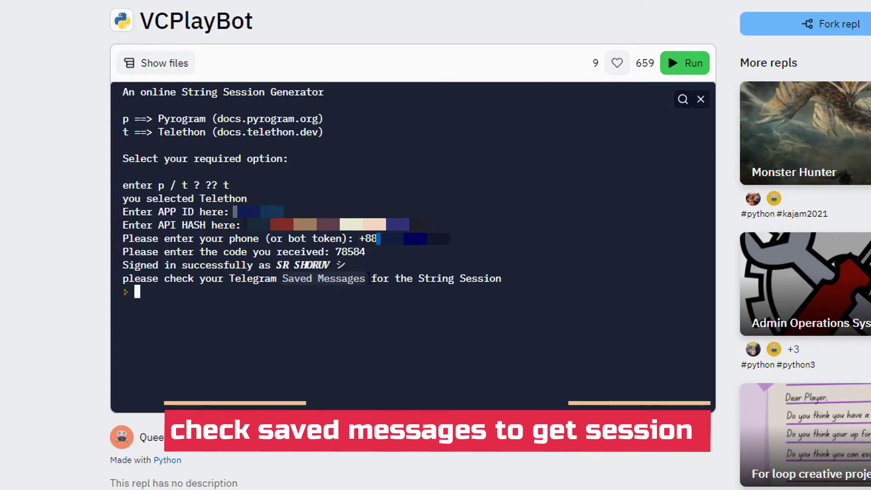
Step: Switch to Telegram and check Saved Messages for the generated string session
key("alt+Tab")
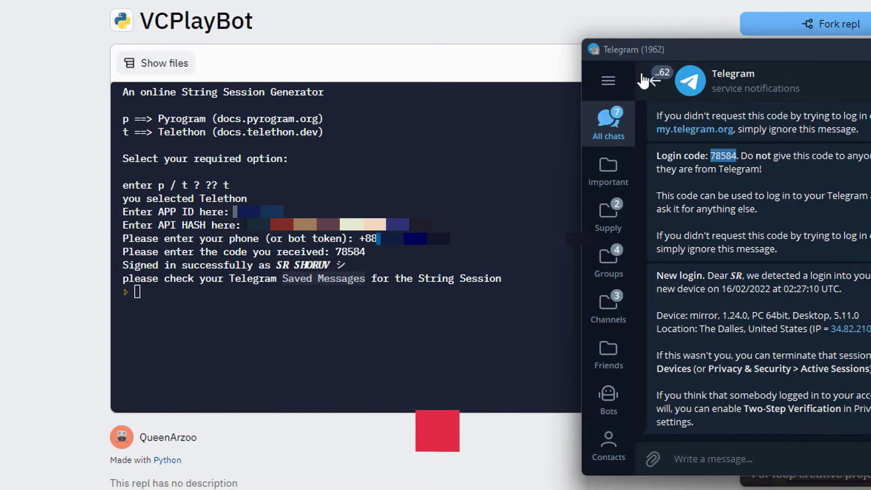
left_click(609, 81)
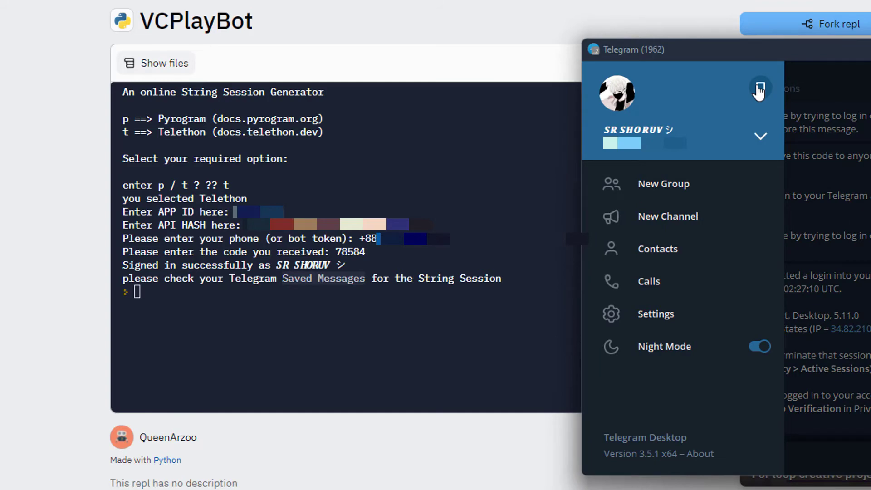
left_click(760, 91)
scroll(852, 291, "down", 5)
scroll(856, 295, "up", 4)
scroll(813, 308, "down", 4)
scroll(820, 308, "up", 4)
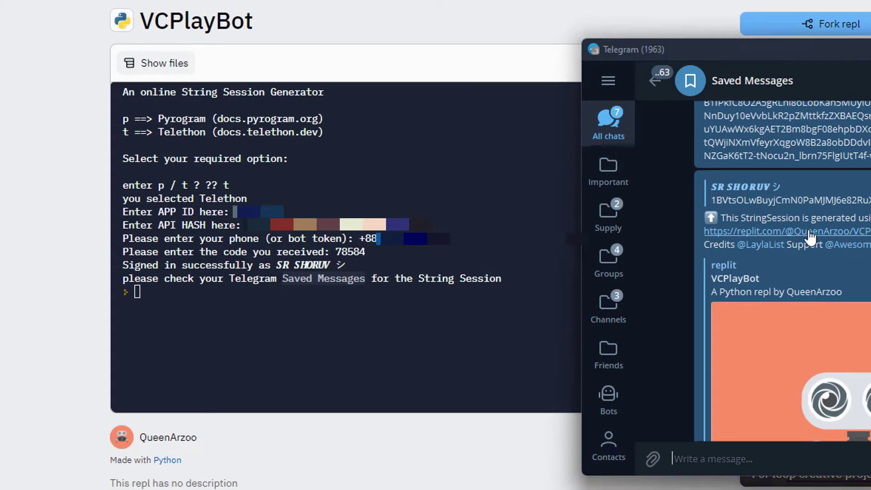
key("alt+Tab")
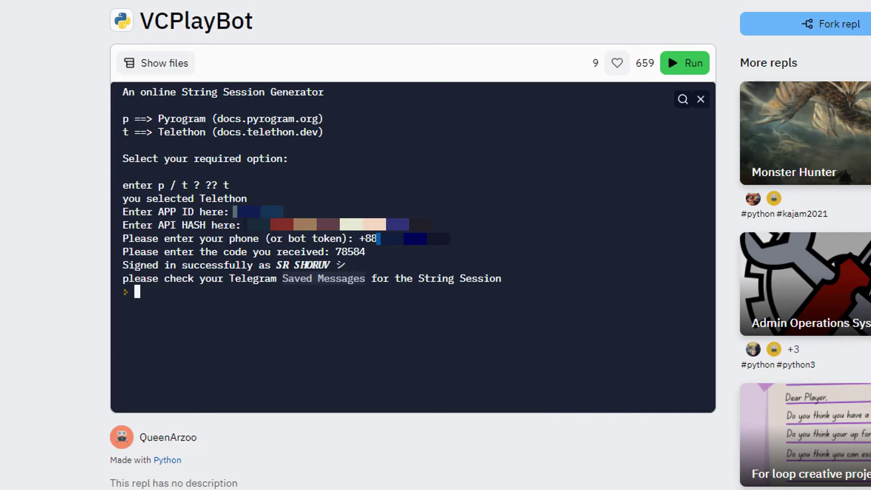
Step: Review the REDIS_URI and REDIS_PASSWORD entries in the userbot.txt notes in Notepad
key("alt+Tab")
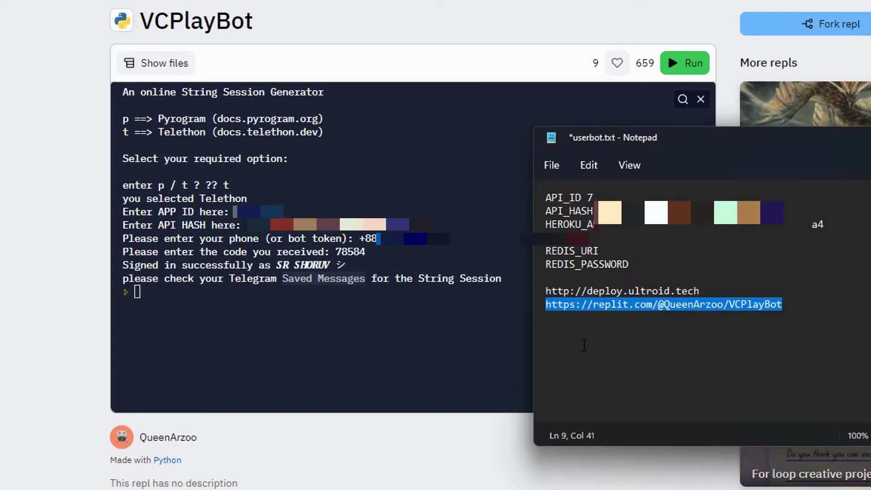
left_click_drag(605, 253, 544, 252)
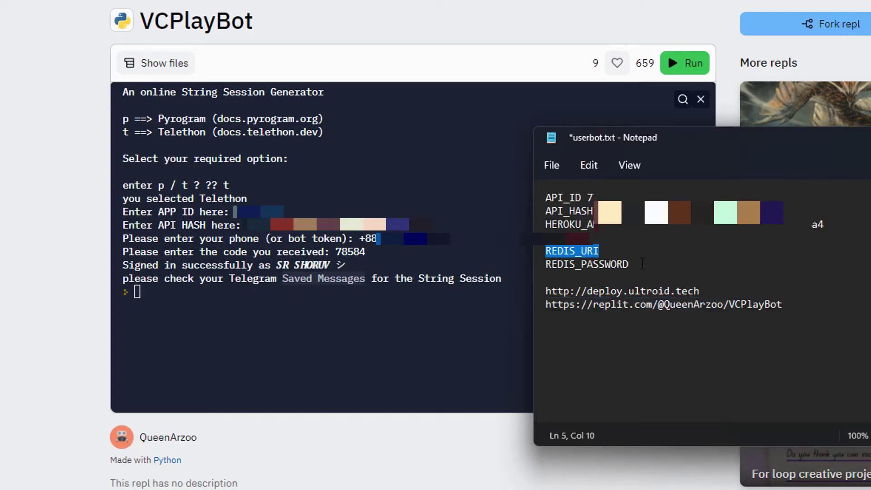
left_click_drag(645, 265, 537, 259)
Step: Search the web for redis in a new browser tab and open the Redis Cloud free trial sign-up page
key("alt+Tab")
key("ctrl+t")
type("redis")
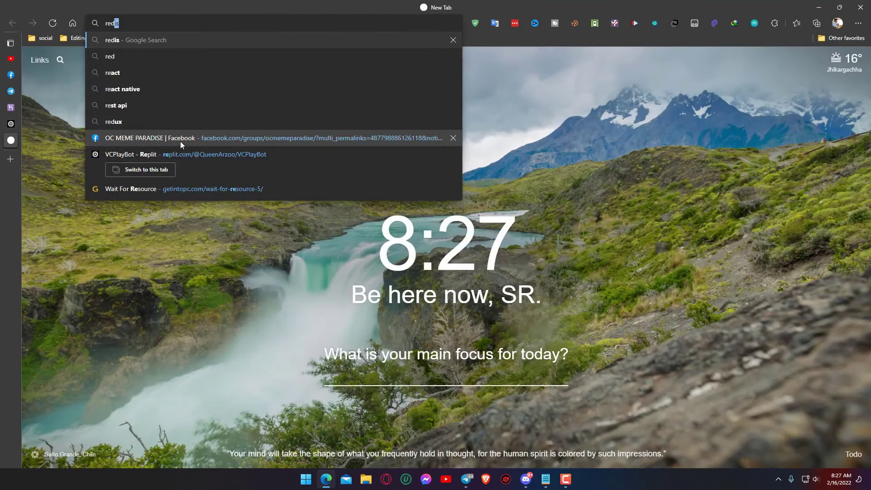
key("Return")
left_click(205, 212)
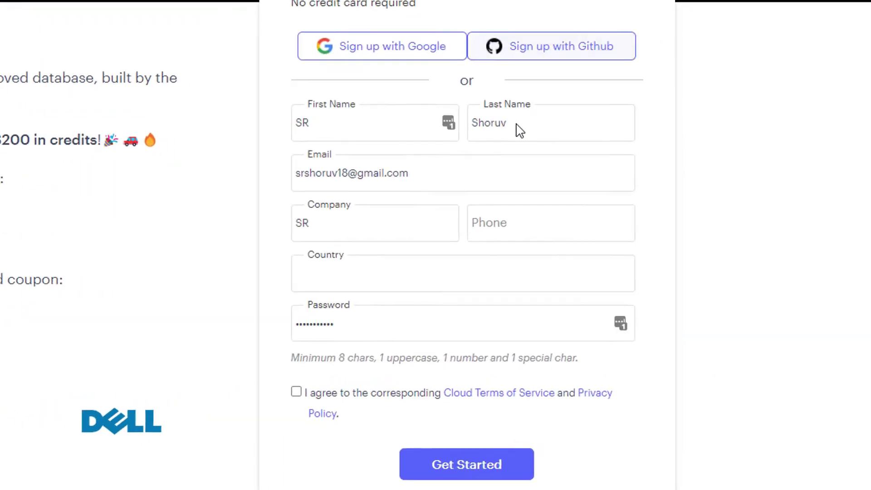
Step: Replace the sign-up form's email with the temporary address copied from the Temp-Mail bot chat in Telegram
triple_click(417, 177)
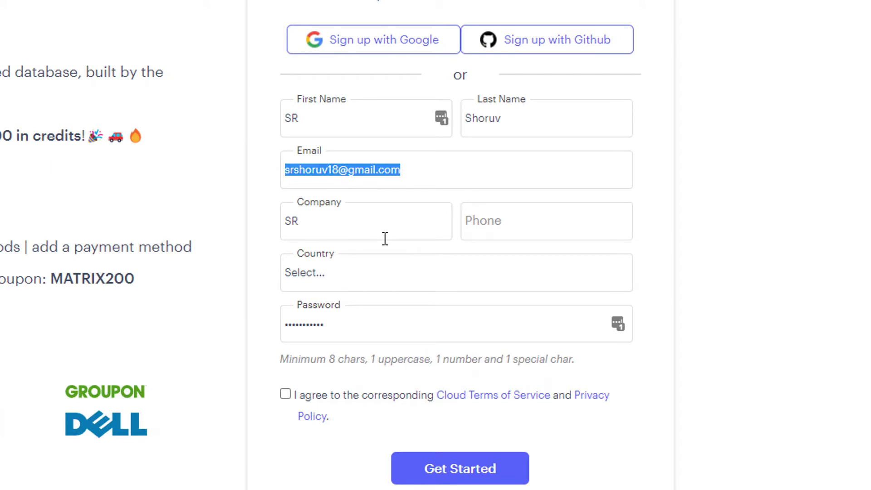
left_click(486, 180)
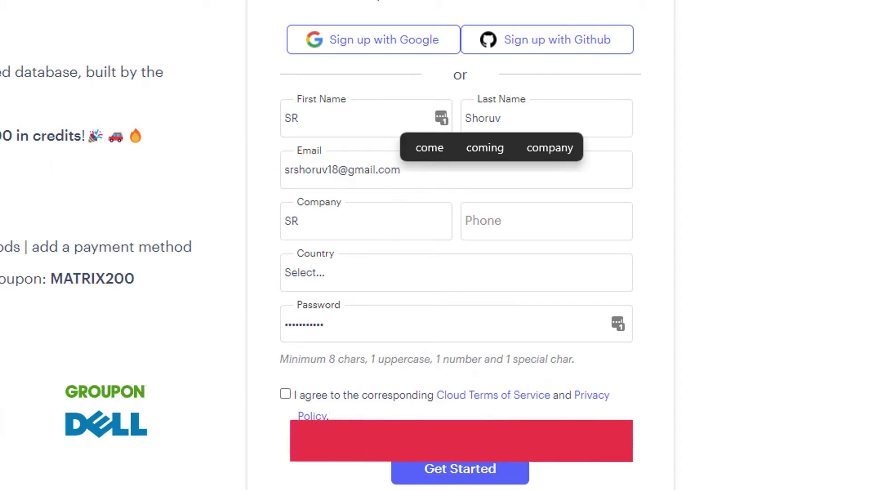
key("alt+Tab")
left_click(349, 2)
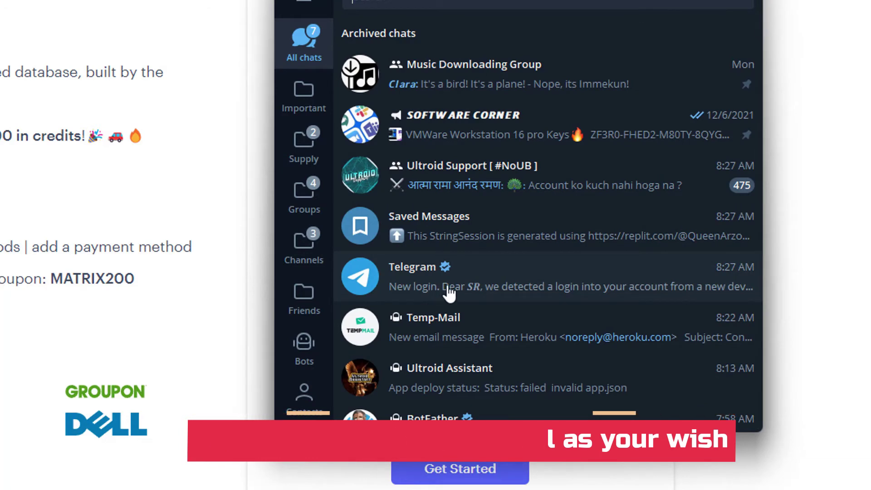
left_click(405, 323)
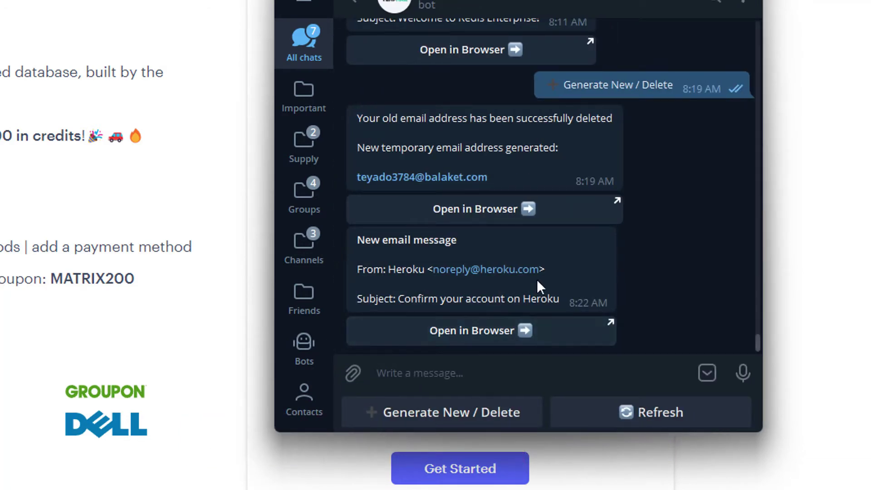
left_click_drag(489, 179, 224, 175)
left_click(109, 174)
key("ctrl+v")
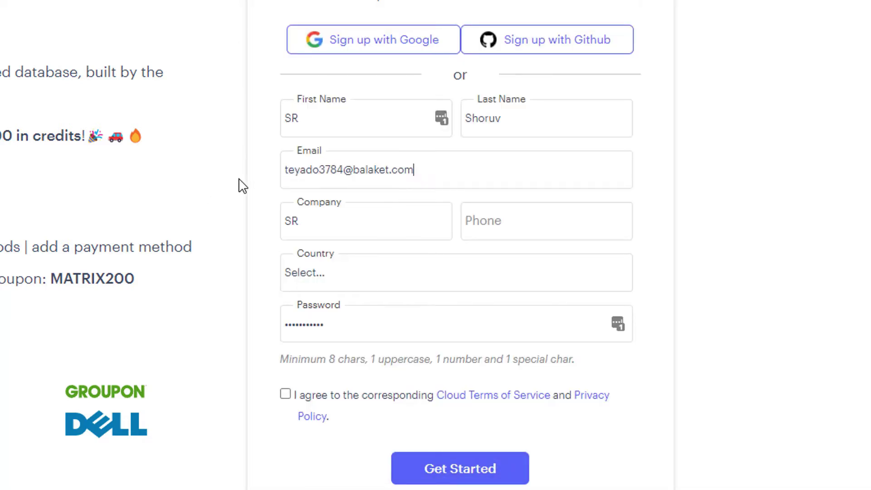
Step: Accept the cloud terms, set the country to United States and the state to Washington, and submit the Redis sign-up form
double_click(358, 396)
left_click(298, 398)
left_click(499, 470)
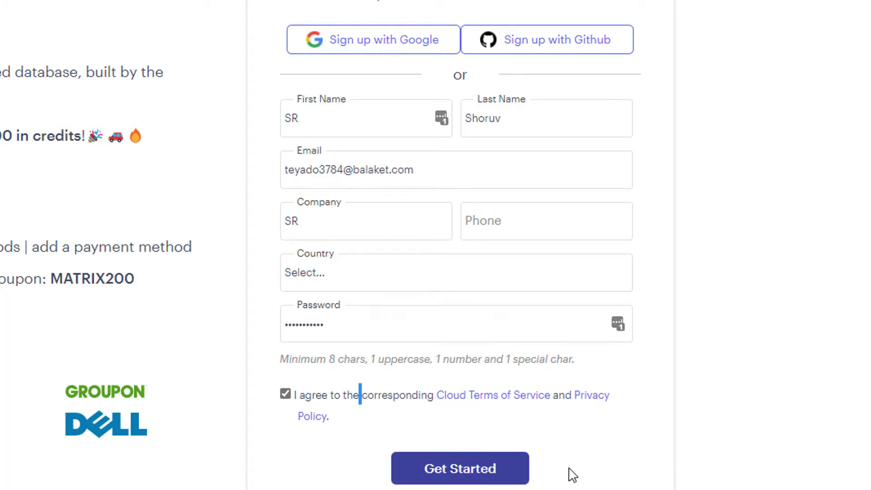
left_click(359, 272)
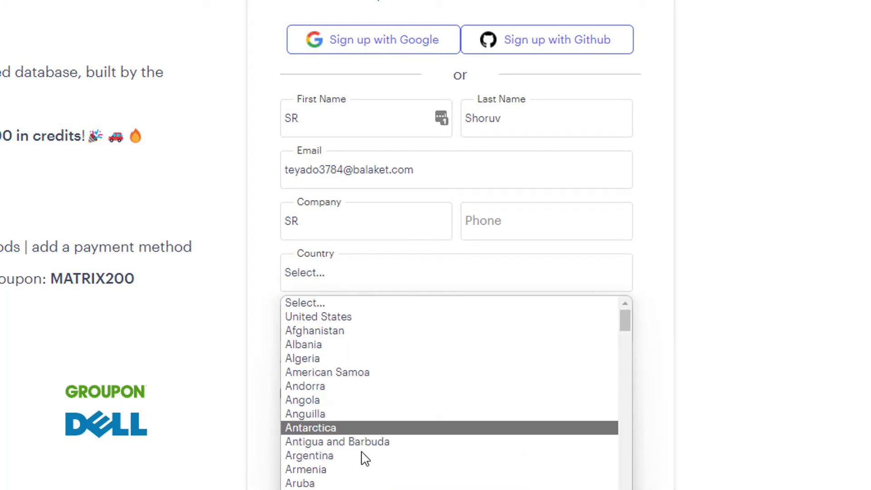
left_click(322, 313)
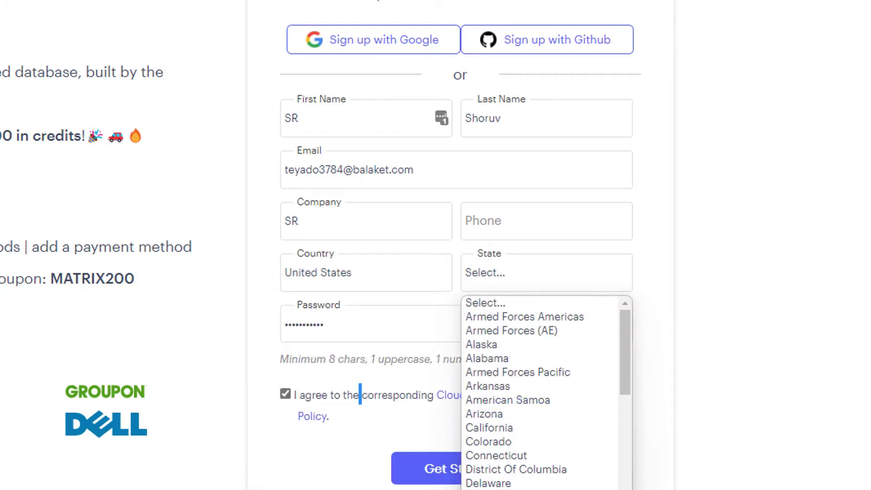
scroll(497, 486, "down", 10)
left_click(495, 489)
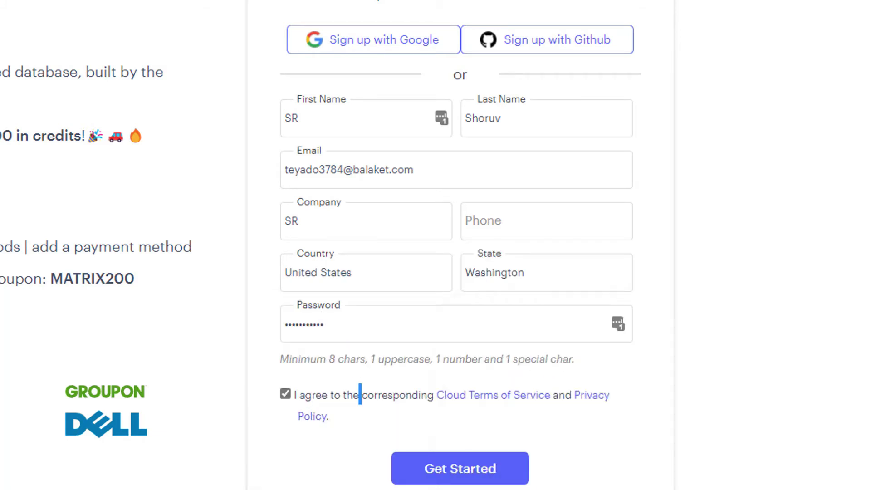
left_click(450, 461)
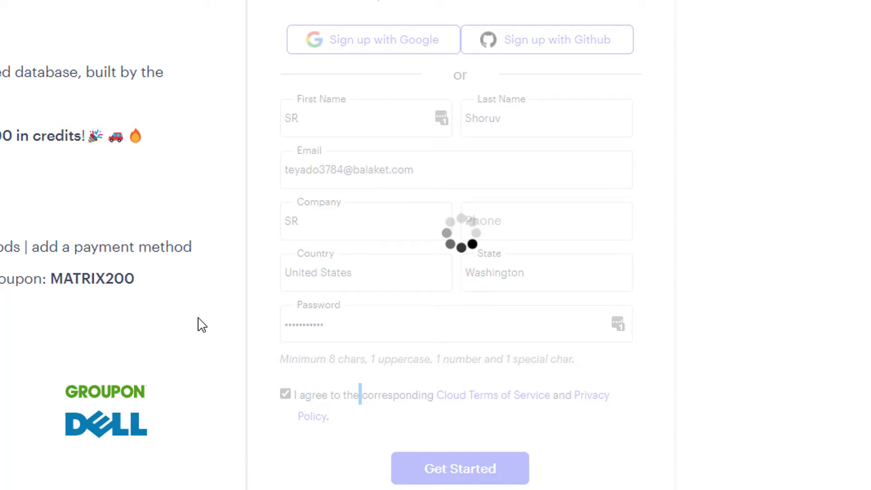
Step: Open the temporary mailbox from the Temp-Mail bot chat and activate the account through the Redis welcome email
left_click_drag(293, 110, 442, 117)
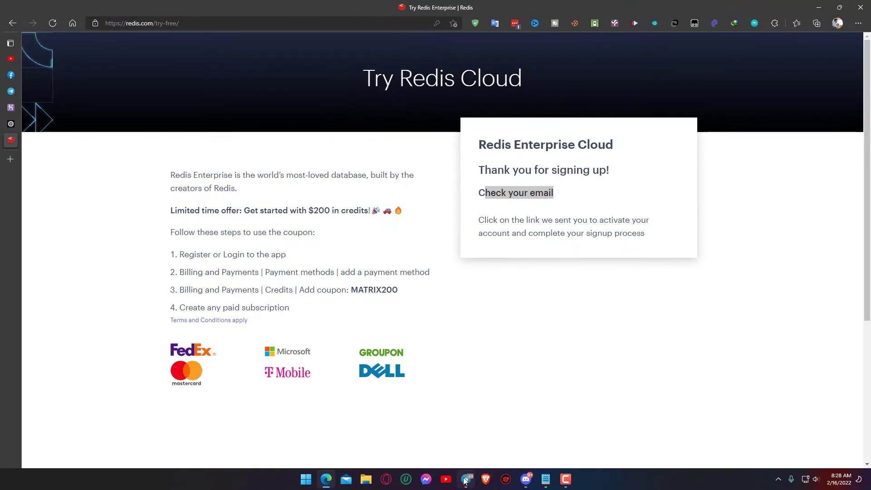
left_click(466, 480)
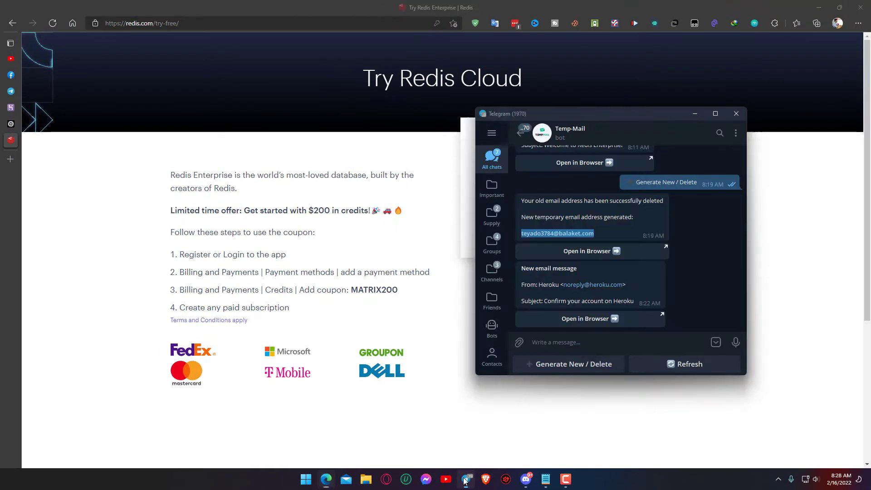
left_click(622, 321)
left_click(658, 313)
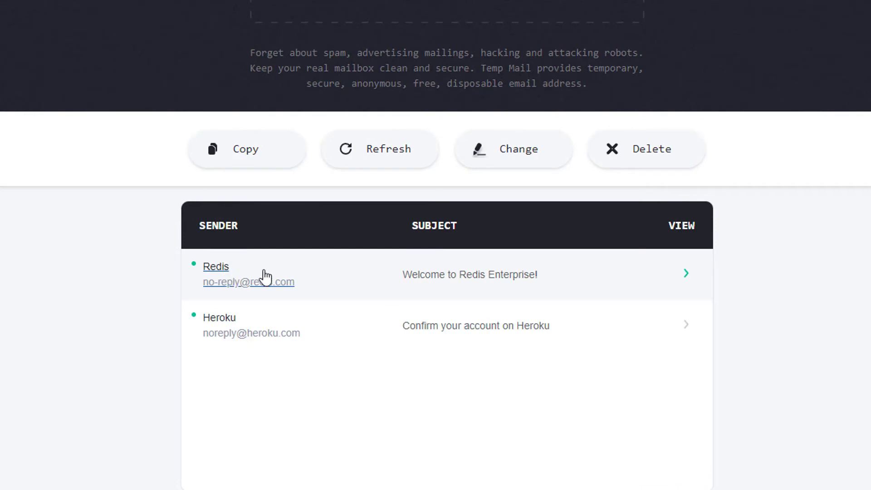
left_click(492, 259)
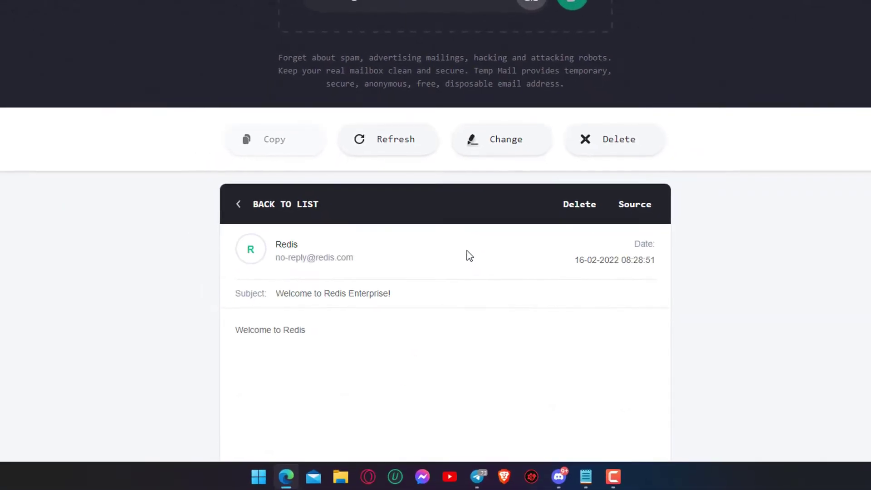
scroll(471, 282, "down", 7)
left_click(485, 227)
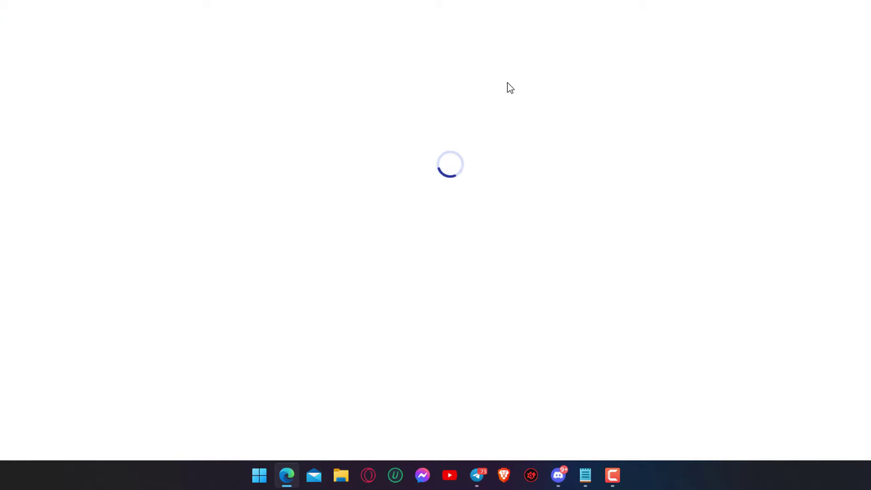
Step: Create a free 30 MB fixed-plan subscription named myPersonal on AWS in US East (N. Virginia)
left_click(499, 308)
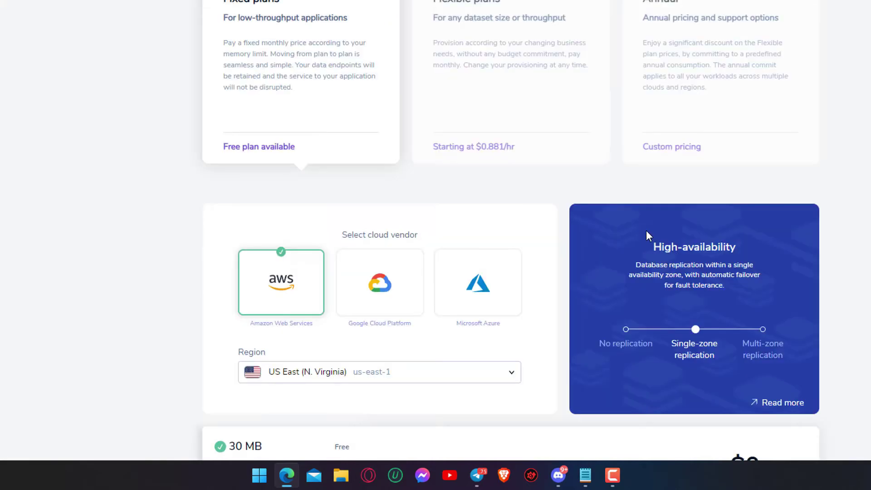
scroll(537, 190, "down", 7)
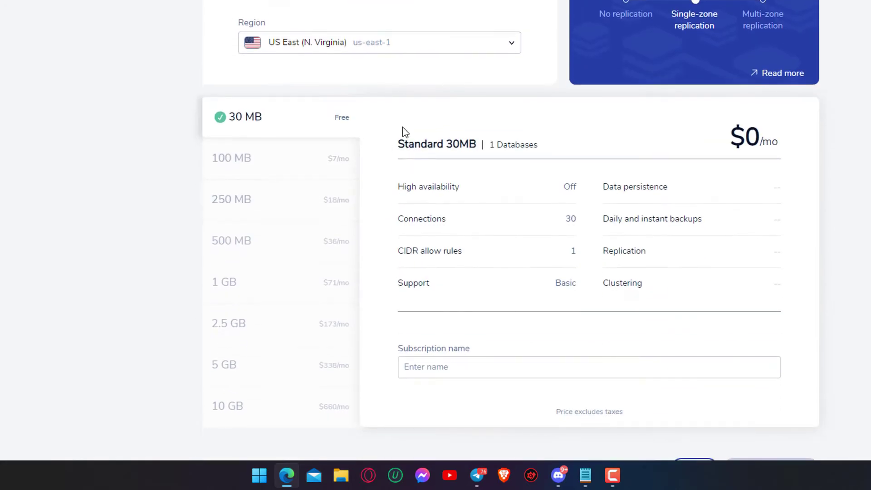
scroll(718, 333, "down", 1)
left_click(502, 309)
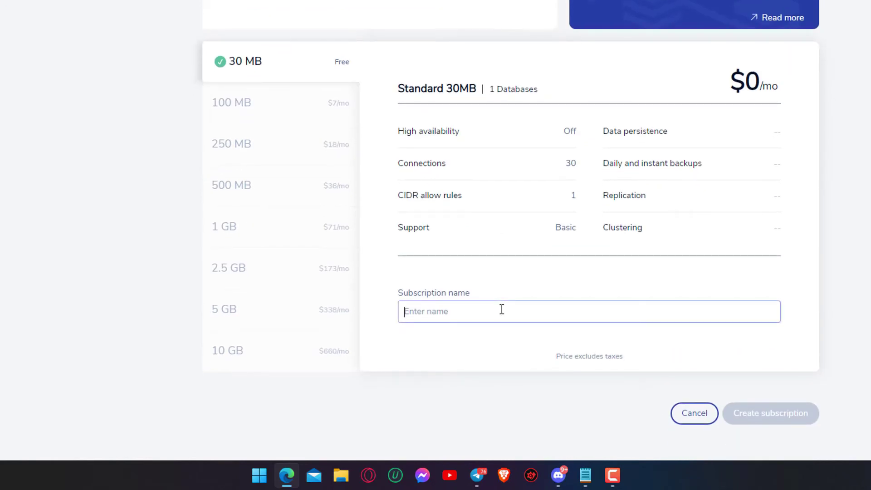
type("myperson")
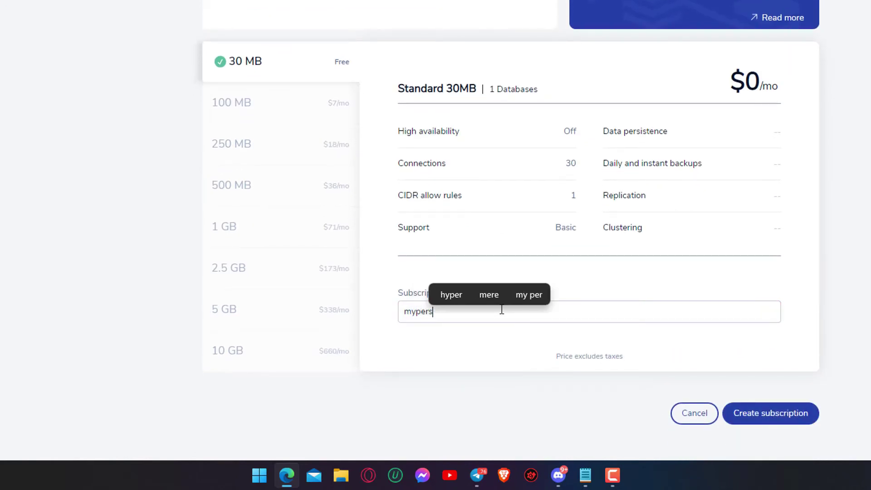
key("BackSpace")
key("BackSpace")
key("BackSpace")
key("BackSpace")
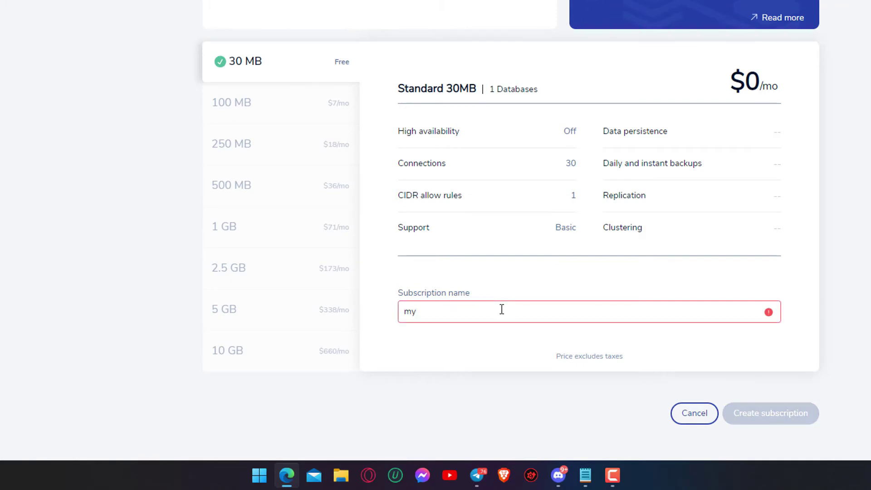
type("Personal")
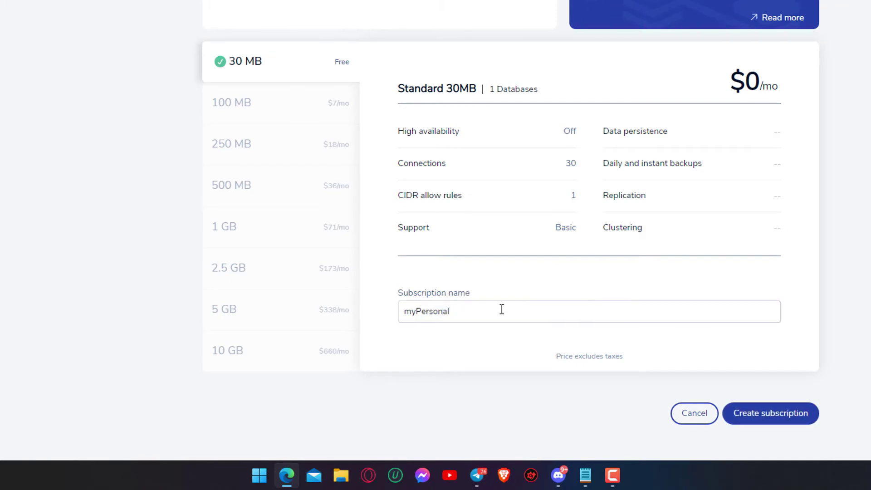
left_click(755, 412)
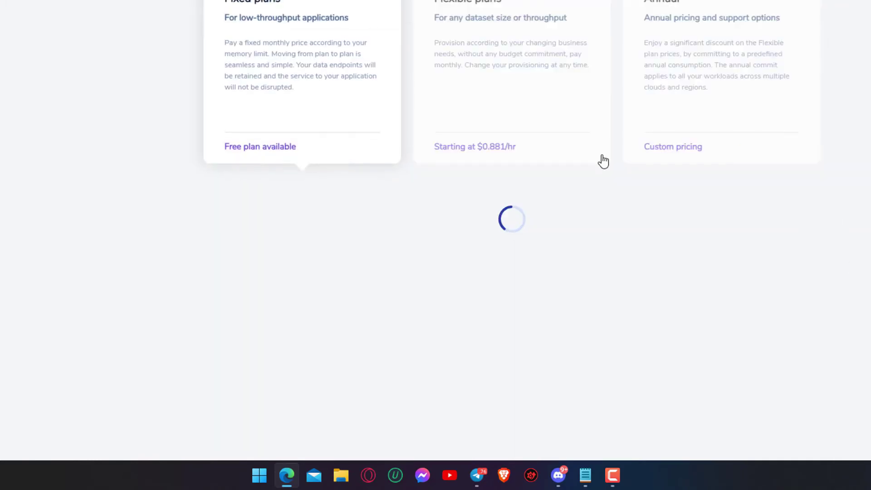
Step: Create a database named myPersonal in the new subscription, keeping the default security and alert settings
left_click(591, 197)
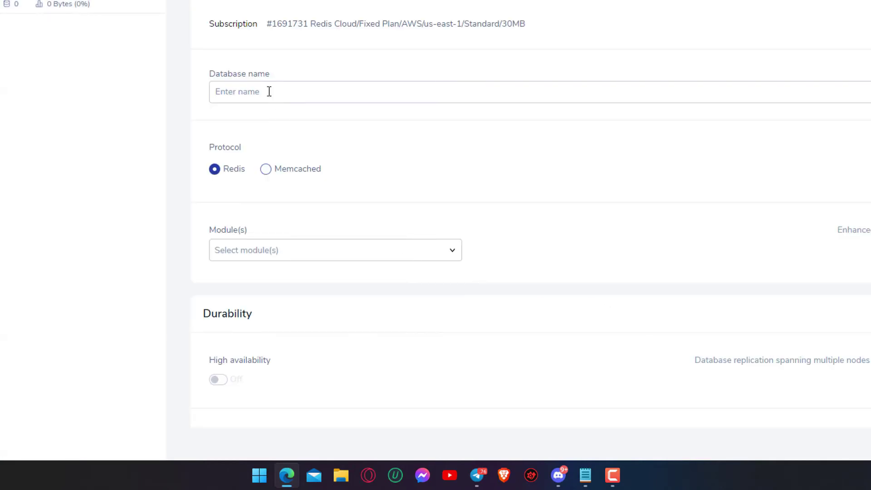
left_click(263, 89)
type("myPersonal")
scroll(591, 250, "down", 10)
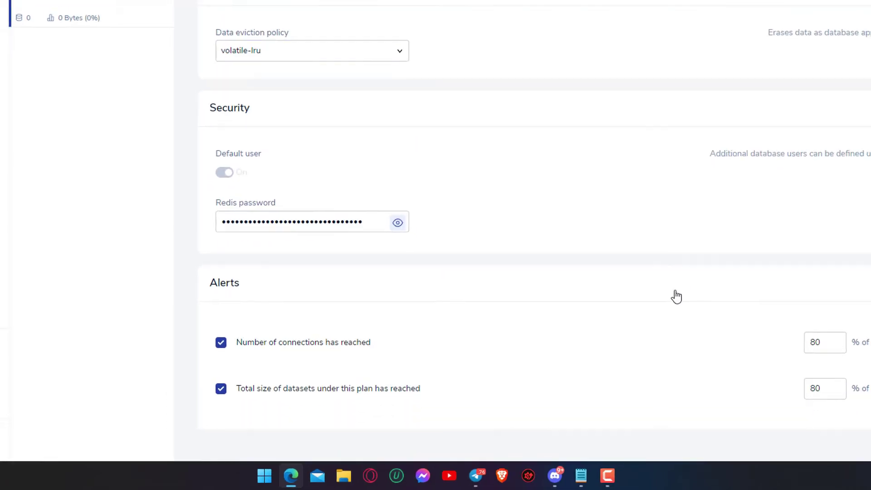
scroll(676, 296, "up", 10)
left_click(820, 80)
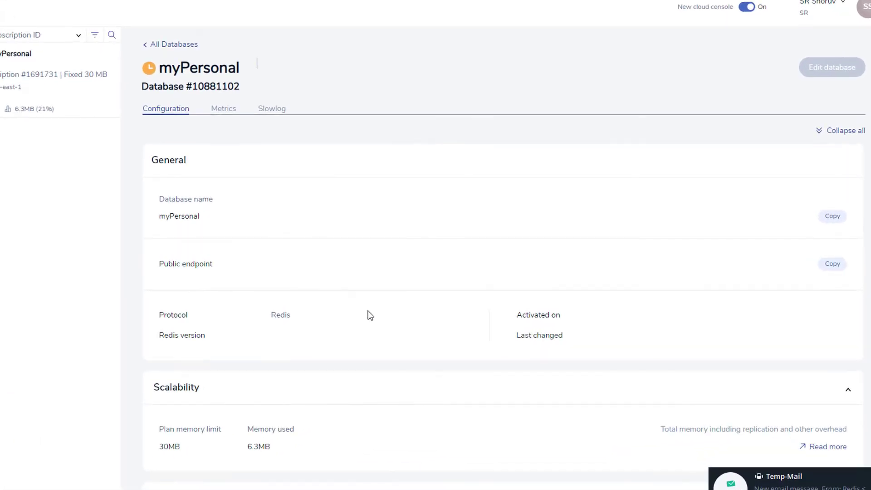
Step: Locate the Redis password in the Security section of the database configuration
scroll(371, 316, "down", 10)
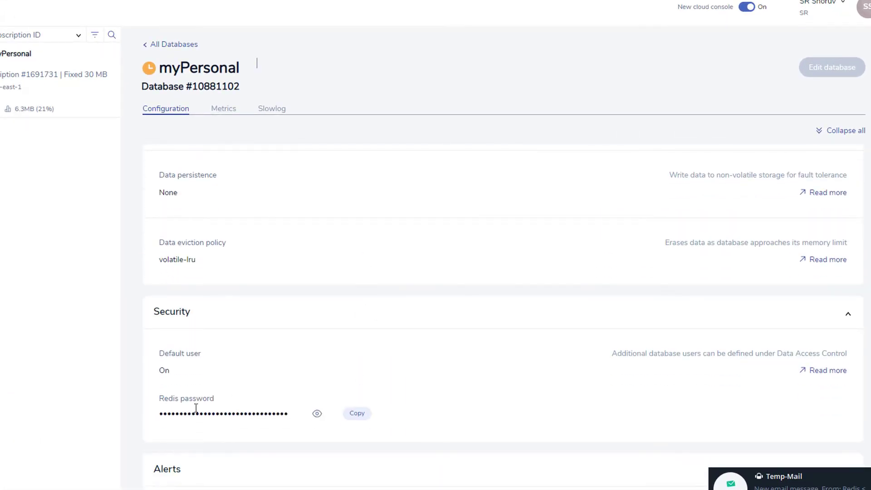
left_click_drag(218, 402, 151, 401)
left_click(405, 377)
Step: Copy the database's public endpoint and place the cursor at the REDIS_URI line in the userbot.txt notes
scroll(407, 382, "up", 10)
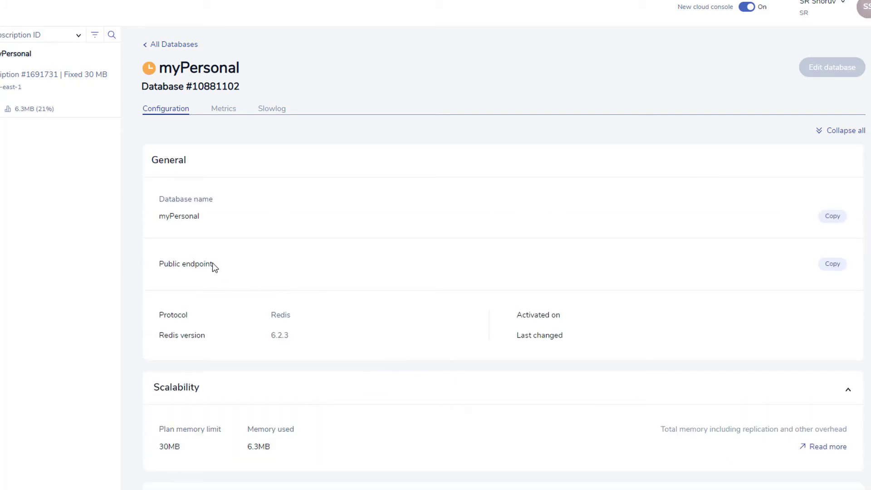
left_click(827, 267)
left_click(445, 257)
key("alt+Tab")
left_click(430, 235)
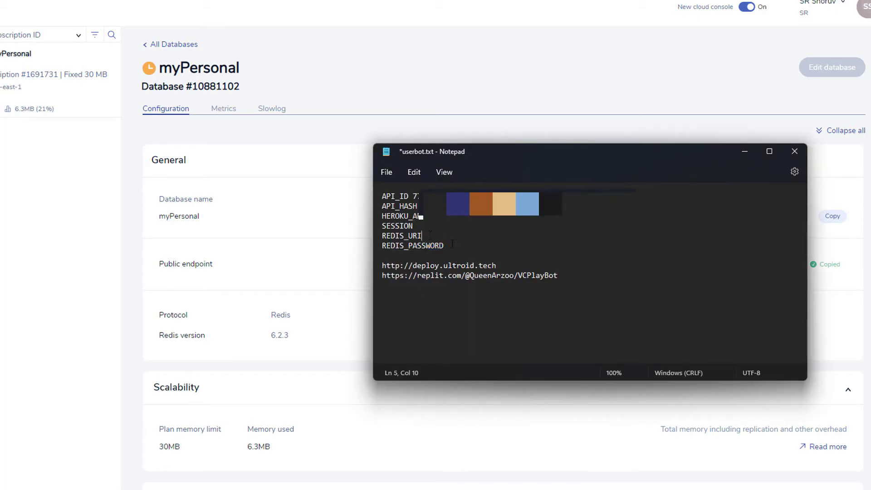
left_click_drag(499, 264, 362, 260)
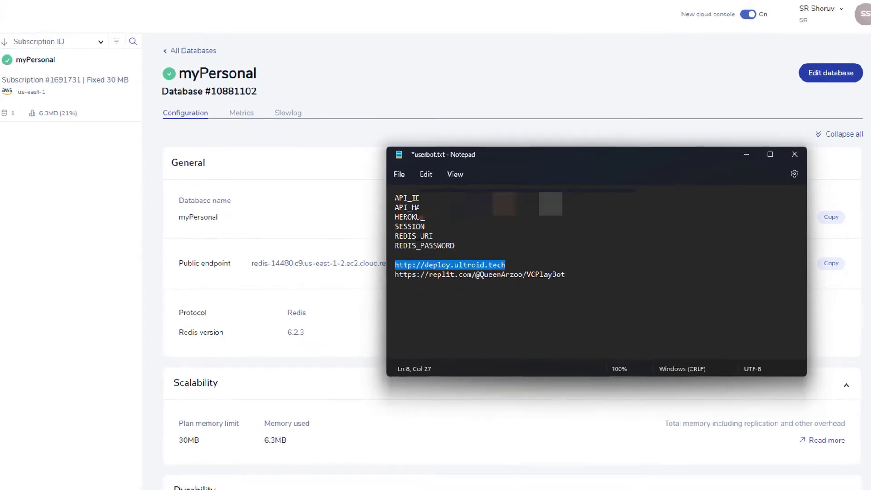
key("alt+Tab")
key("ctrl+t")
key("ctrl+v")
key("Return")
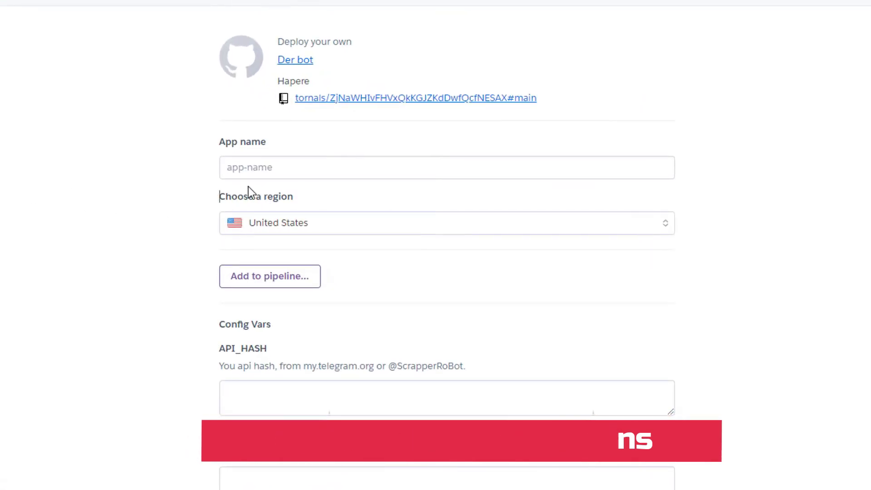
Step: Try myPersonal as the Heroku app name, then clear the field
left_click(252, 168)
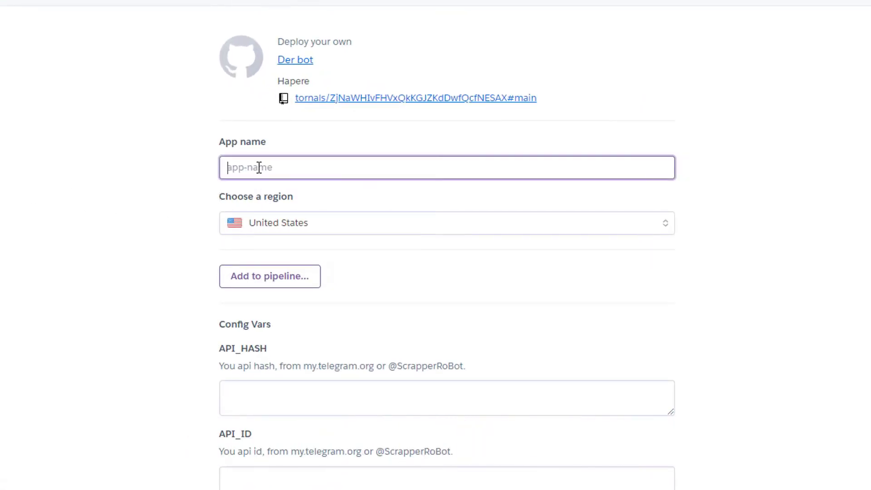
type("myPersonal")
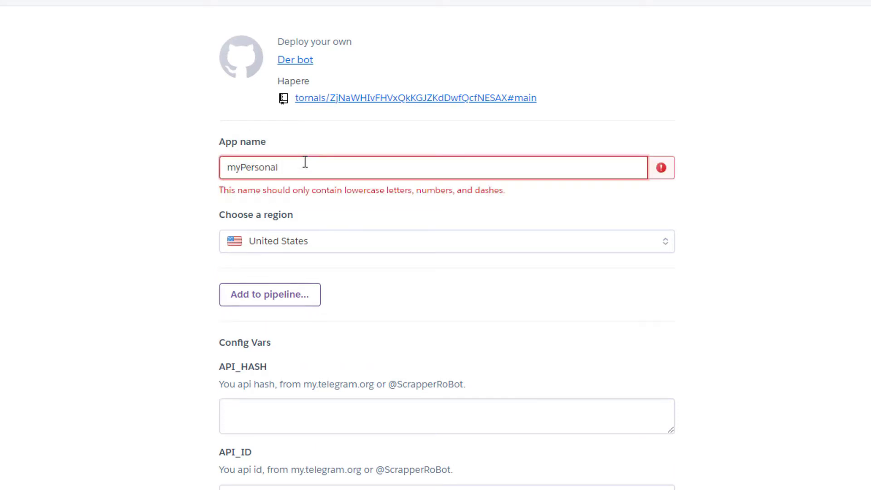
type("123")
key("BackSpace")
key("BackSpace")
key("BackSpace")
key("BackSpace")
key("BackSpace")
key("BackSpace")
key("BackSpace")
key("BackSpace")
key("BackSpace")
key("BackSpace")
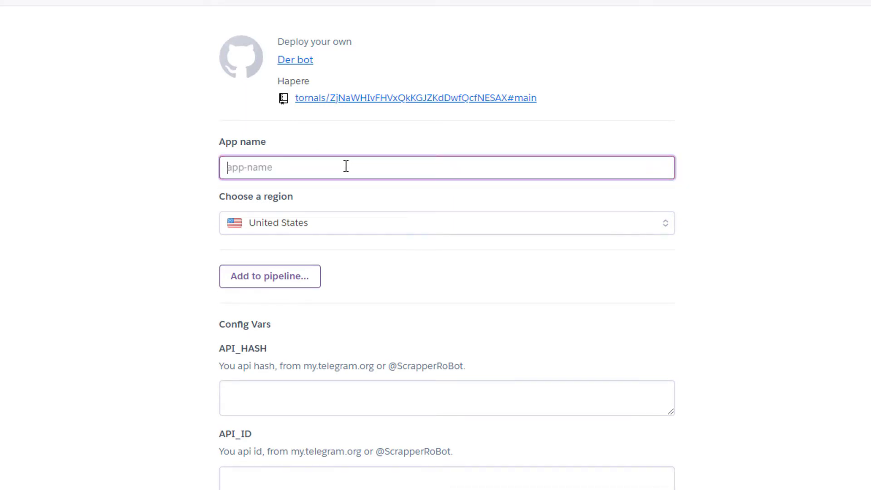
Step: Name the Heroku app my-personal001 and copy that name
type("my_")
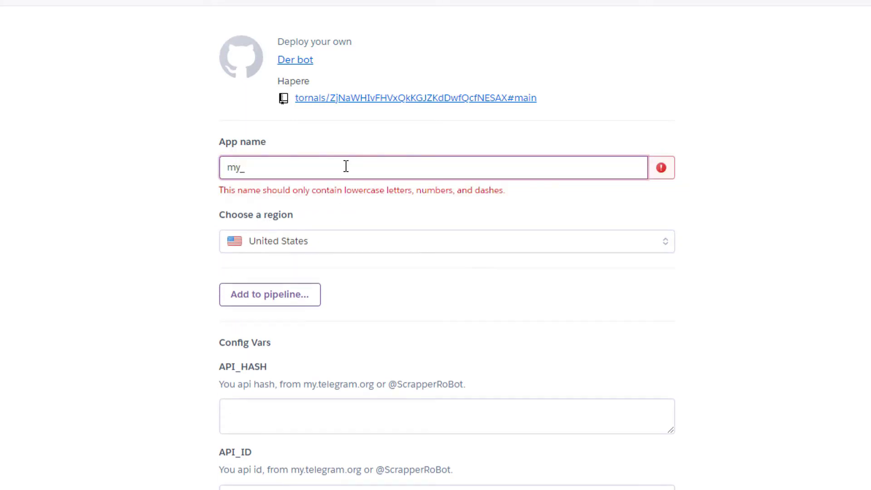
key("BackSpace")
type("-personal")
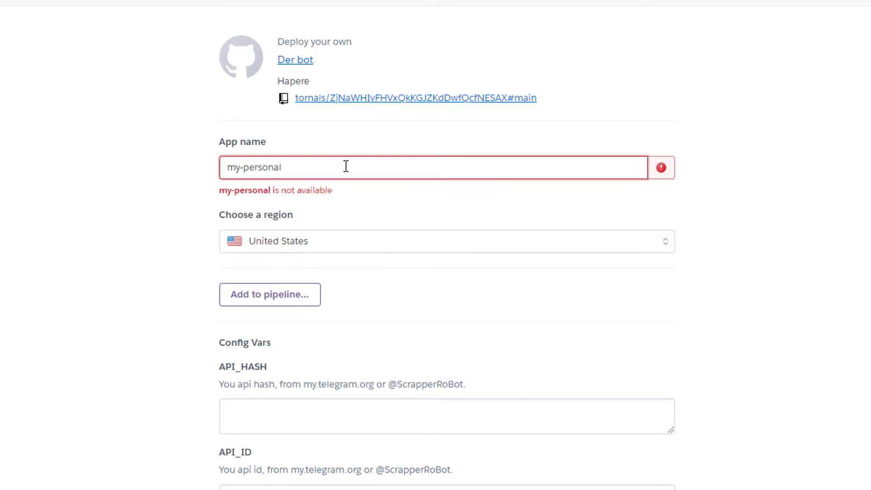
type("001")
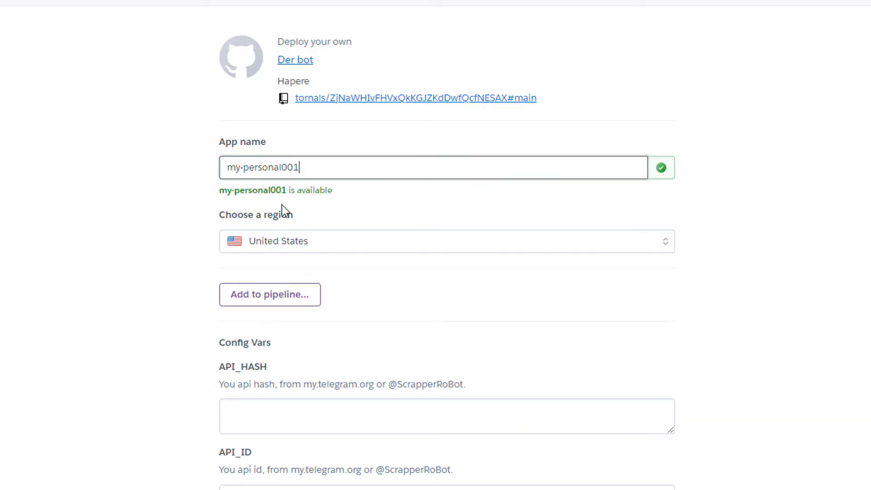
left_click_drag(287, 168, 221, 170)
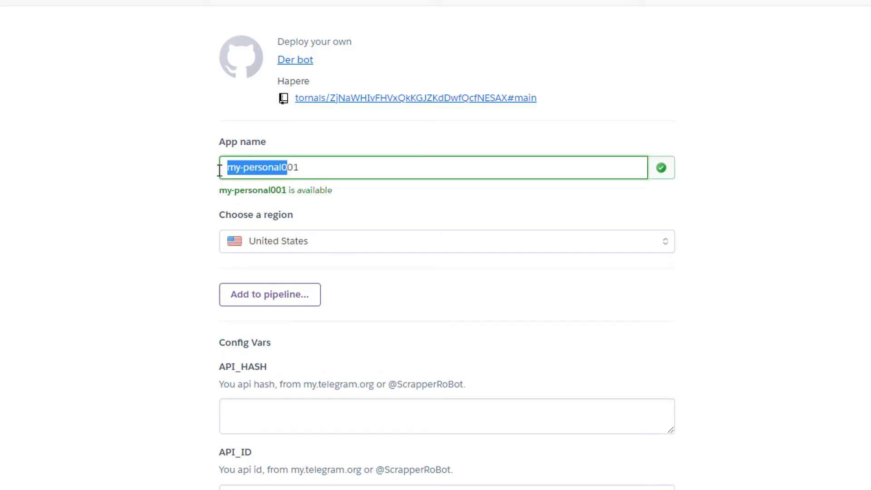
left_click(182, 195)
left_click_drag(303, 168, 200, 169)
key("ctrl+c")
Step: Copy the app api_hash from the Telegram app configuration page into the API_HASH config variable
left_click_drag(267, 367, 204, 363)
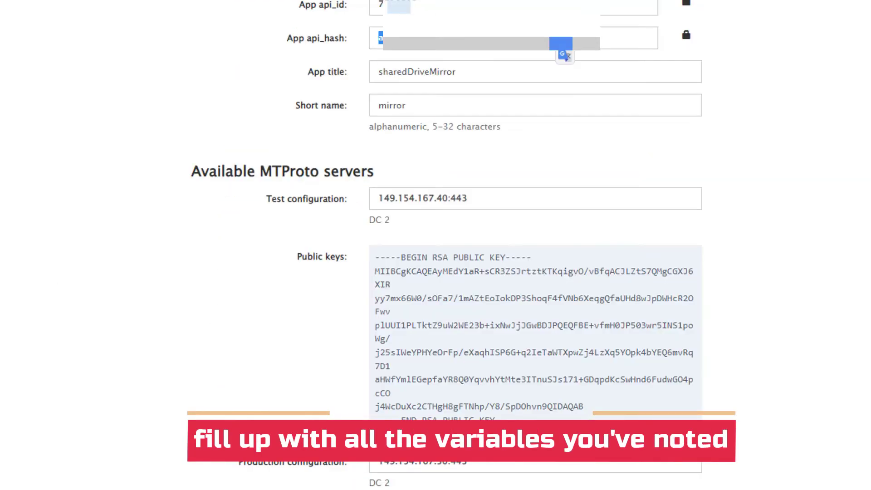
left_click(561, 42)
left_click_drag(561, 41, 361, 36)
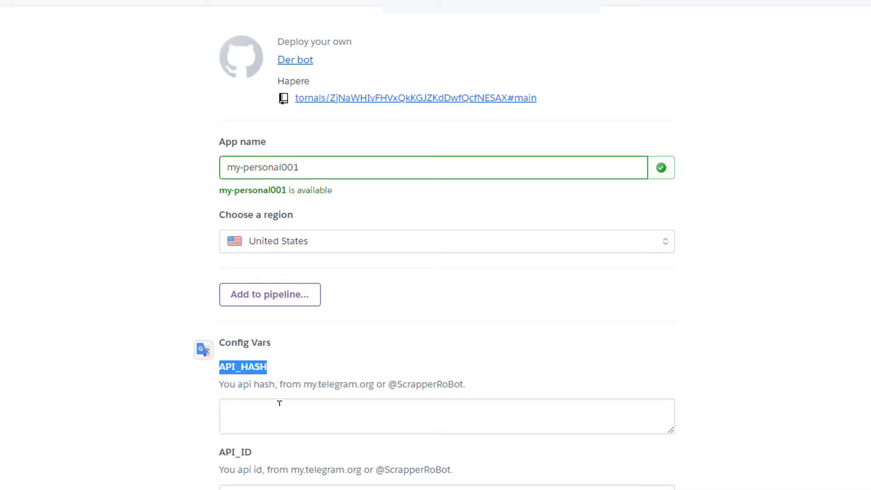
left_click(280, 403)
key("ctrl+v")
Step: Copy the app api_id from the Telegram app configuration page into the API_ID config variable
left_click(259, 488)
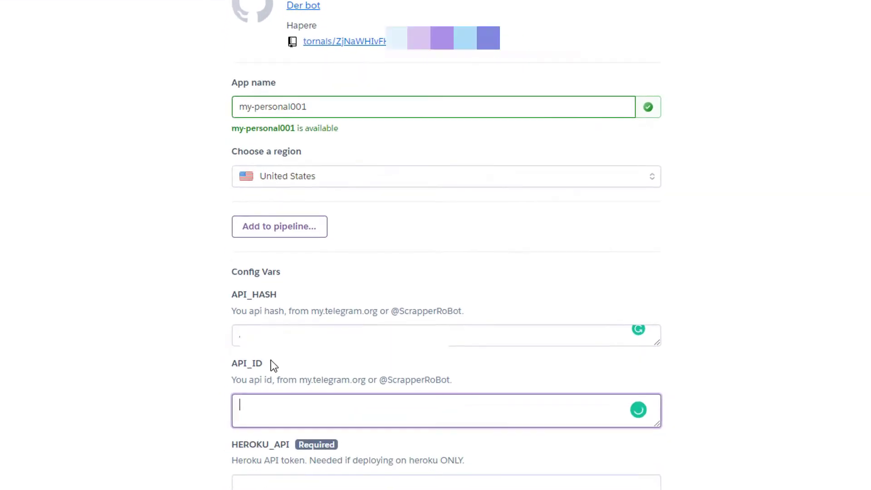
left_click_drag(267, 366, 194, 373)
left_click(231, 384)
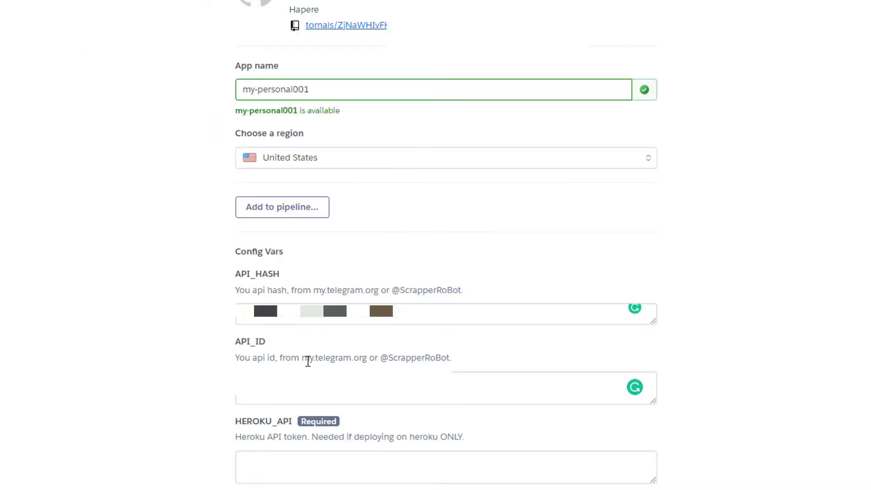
left_click(310, 389)
key("ctrl+v")
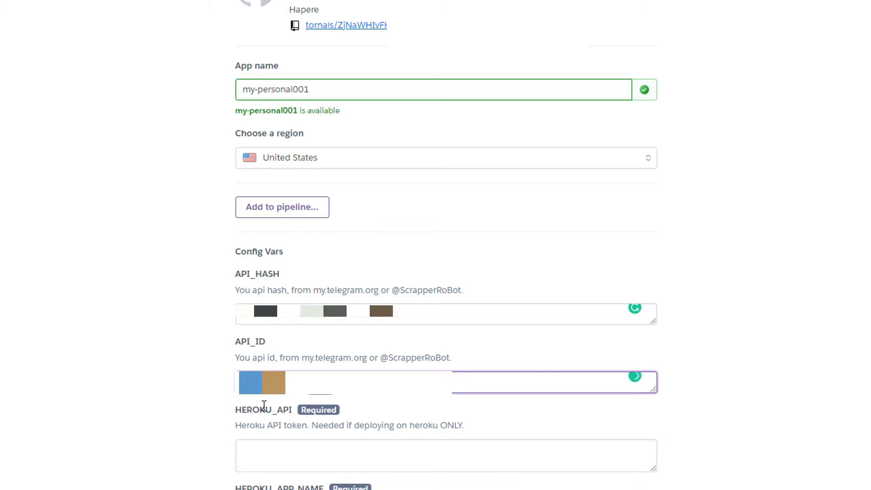
Step: Copy the Heroku API key from the userbot.txt notes into the HEROKU_API config variable
mouse_move(228, 414)
left_mouse_down()
mouse_move(283, 413)
mouse_move(233, 428)
left_mouse_up()
left_click(236, 429)
left_click(288, 448)
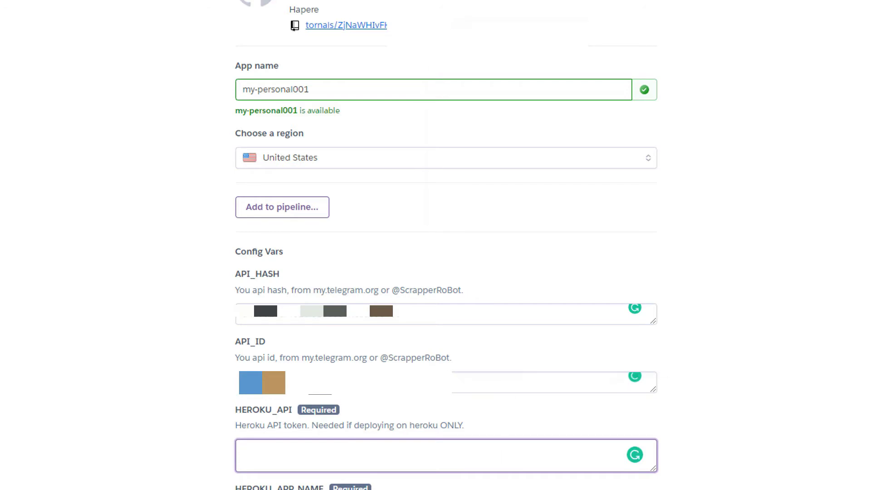
key("alt+Tab")
left_click(566, 134)
left_click_drag(718, 129, 531, 129)
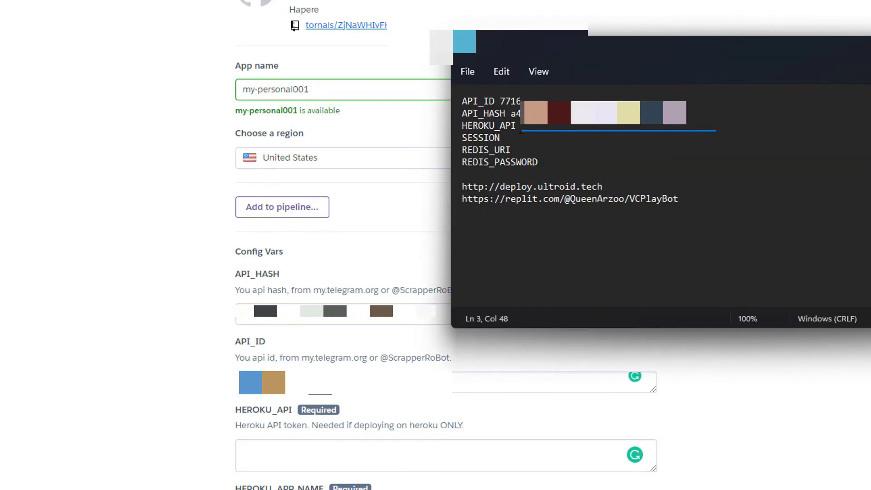
key("alt+Tab")
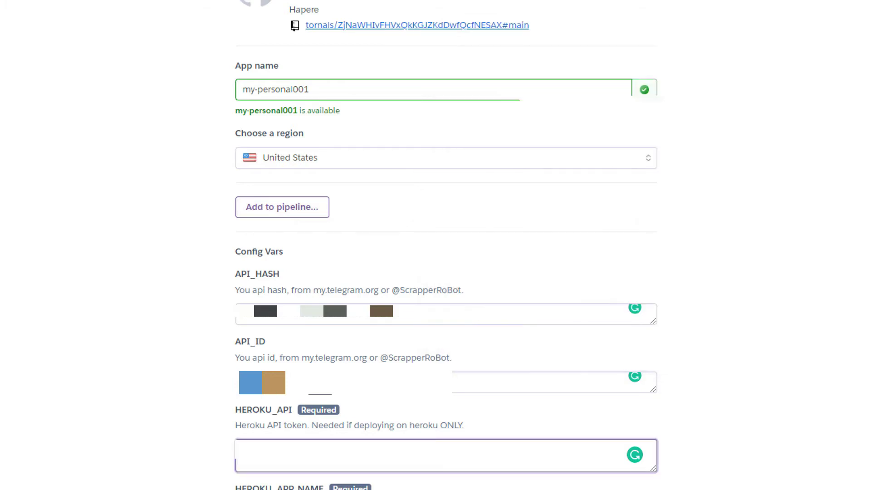
key("ctrl+v")
Step: Fill HEROKU_APP_NAME with my-personal001 from the clipboard history
scroll(471, 411, "down", 8)
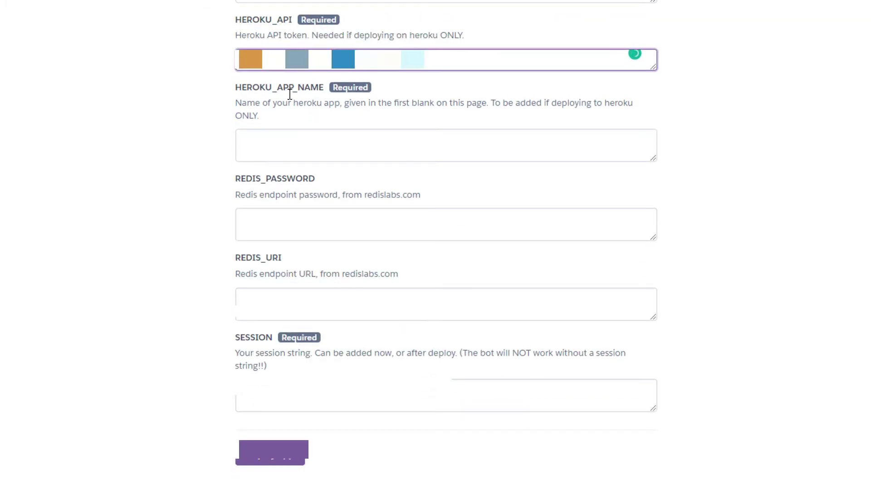
left_click_drag(233, 87, 325, 88)
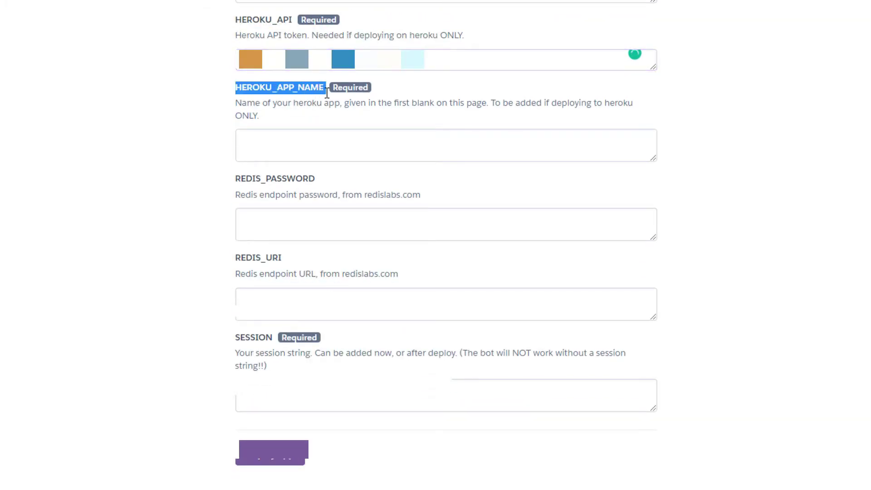
left_click(287, 146)
key("super+v")
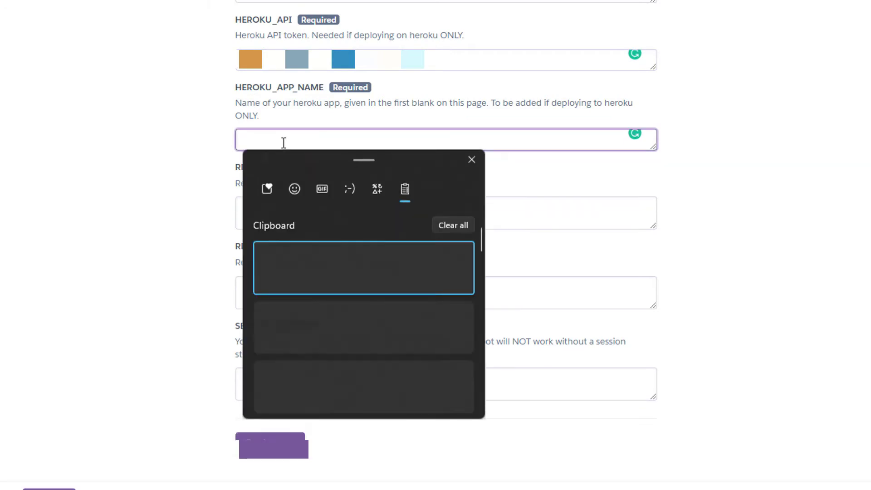
left_click(319, 323)
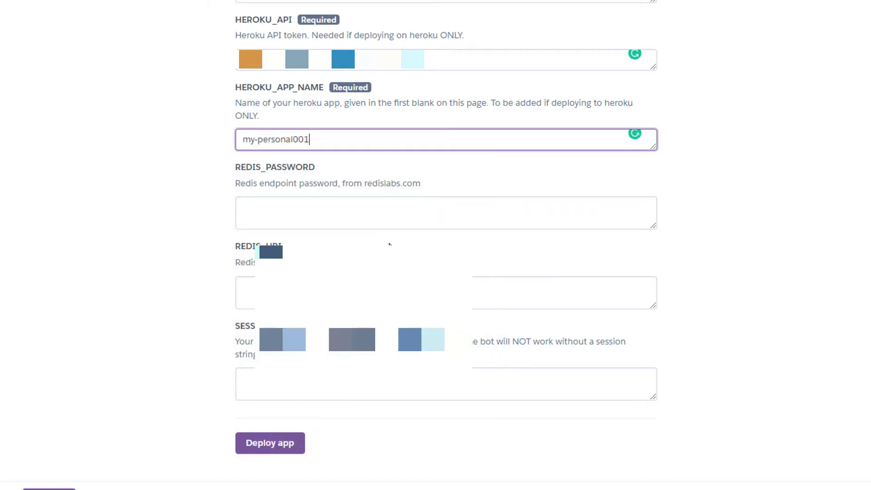
Step: Copy the default user password from the Redis database's Security section into the REDIS_PASSWORD config variable
left_click(302, 218)
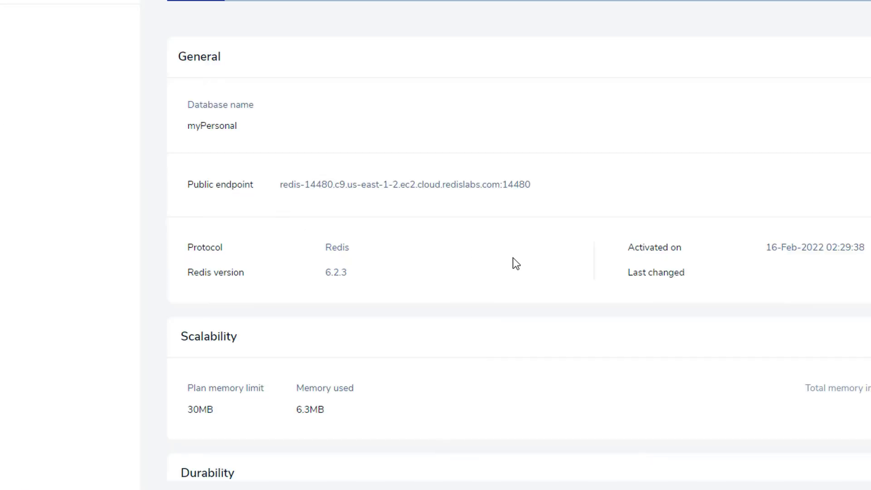
scroll(474, 249, "down", 10)
left_click(432, 369)
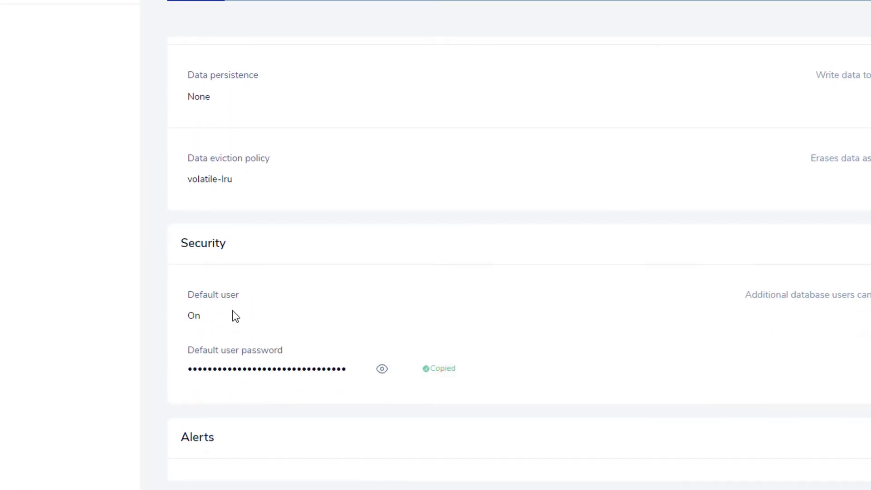
left_click_drag(180, 247, 233, 251)
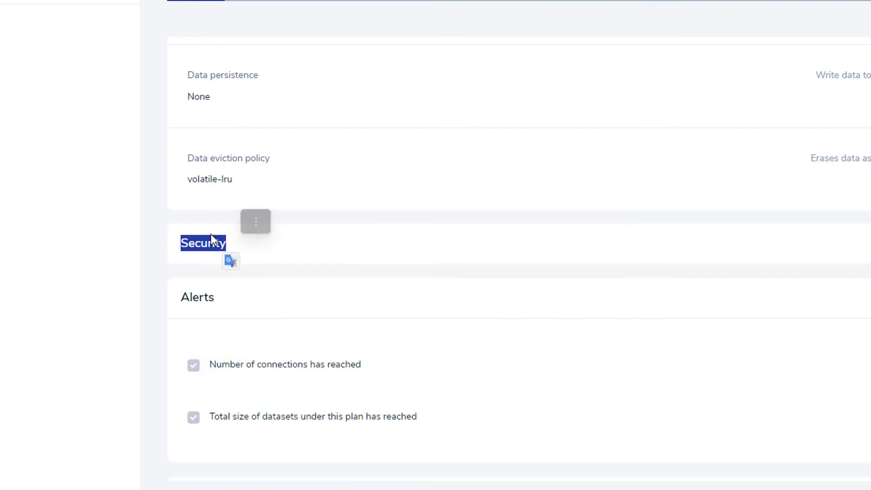
left_click(209, 249)
left_click(433, 370)
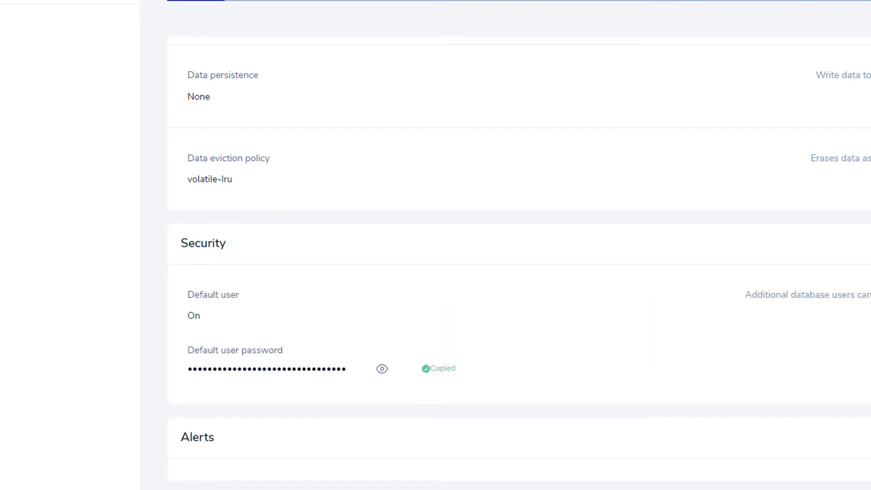
key("ctrl+Tab")
key("ctrl+v")
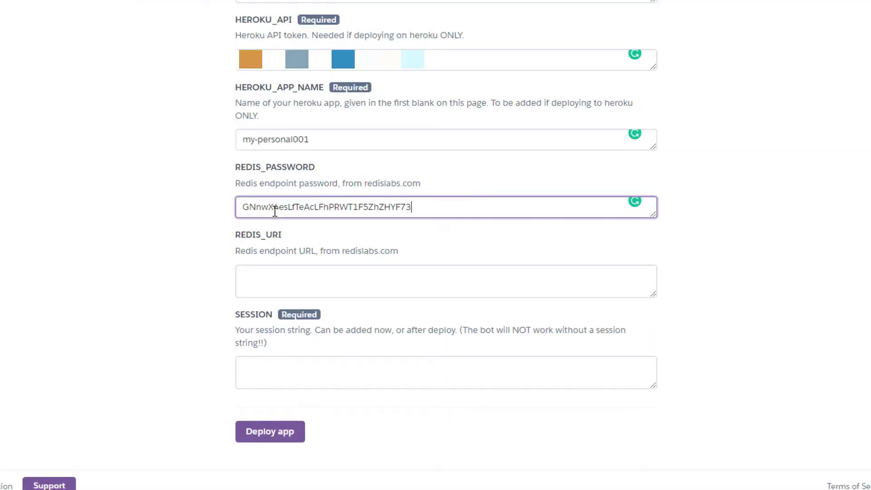
Step: Fill the REDIS_URI config variable with the myPersonal database's public endpoint
left_click_drag(292, 238, 212, 240)
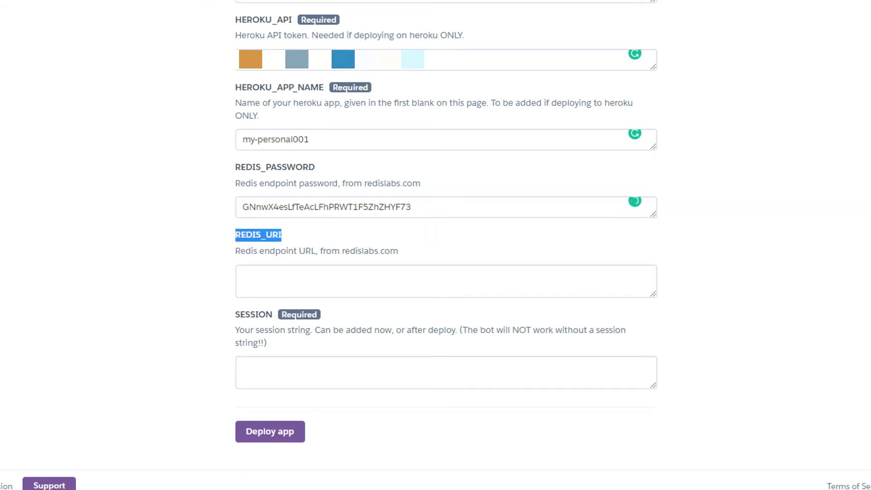
key("alt+Tab")
scroll(242, 215, "up", 10)
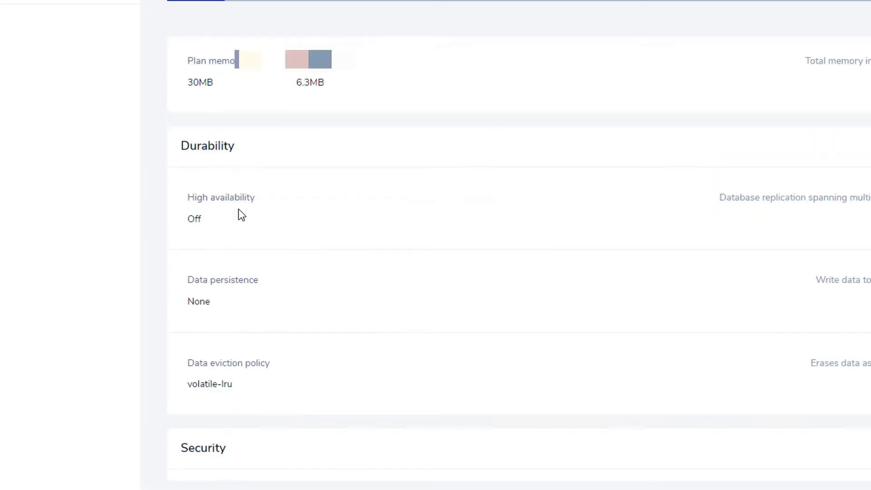
left_click_drag(186, 187, 254, 185)
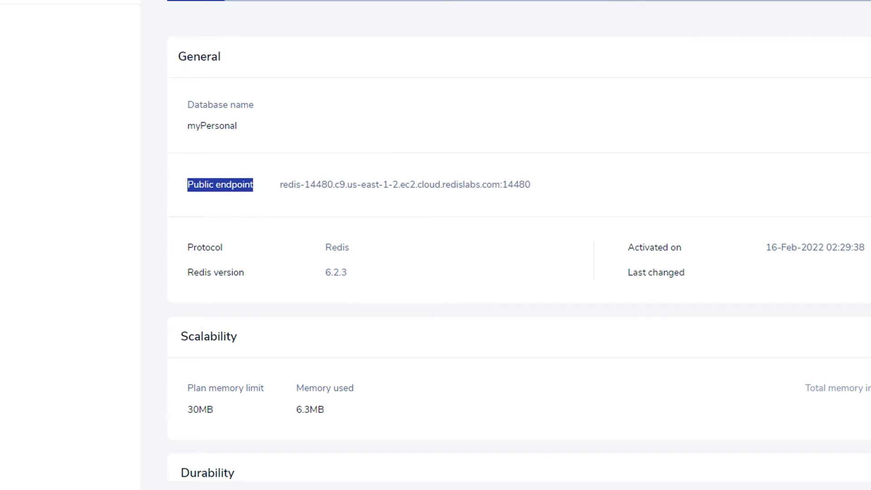
key("alt+Tab")
left_click(286, 281)
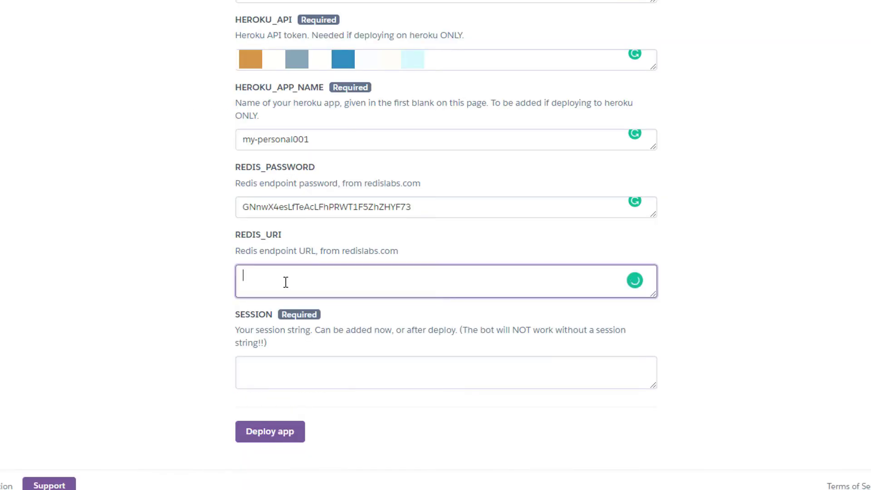
key("ctrl+v")
Step: Paste the Redis endpoint into REDIS_URI and copy the session string from Telegram's Saved Messages into the SESSION config variable
left_click_drag(230, 301, 282, 302)
left_click(286, 356)
mouse_move(599, 489)
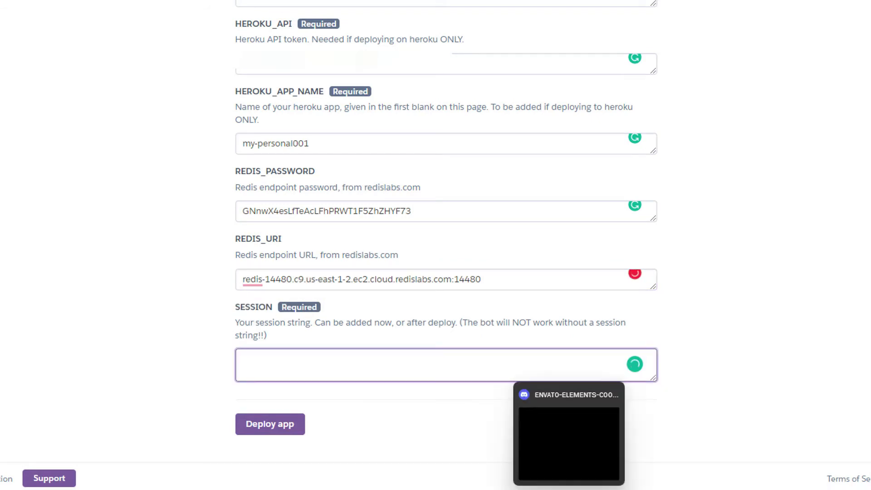
left_click(510, 489)
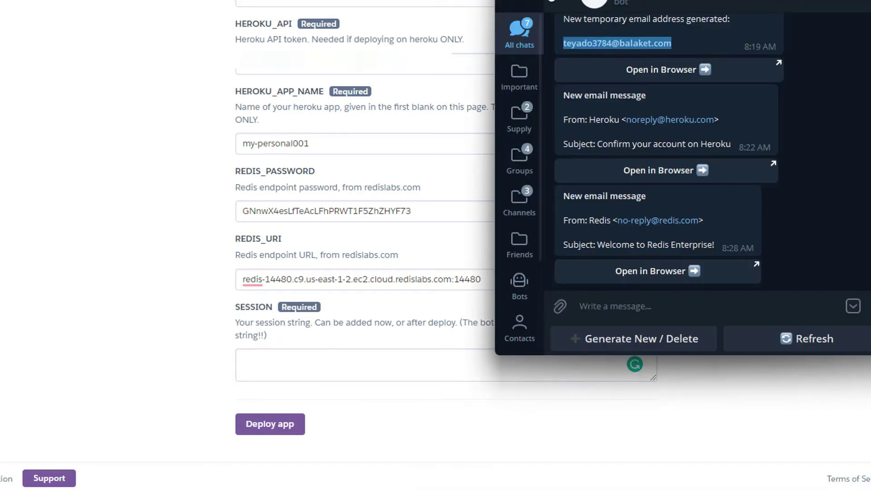
left_click(521, 3)
left_click(658, 4)
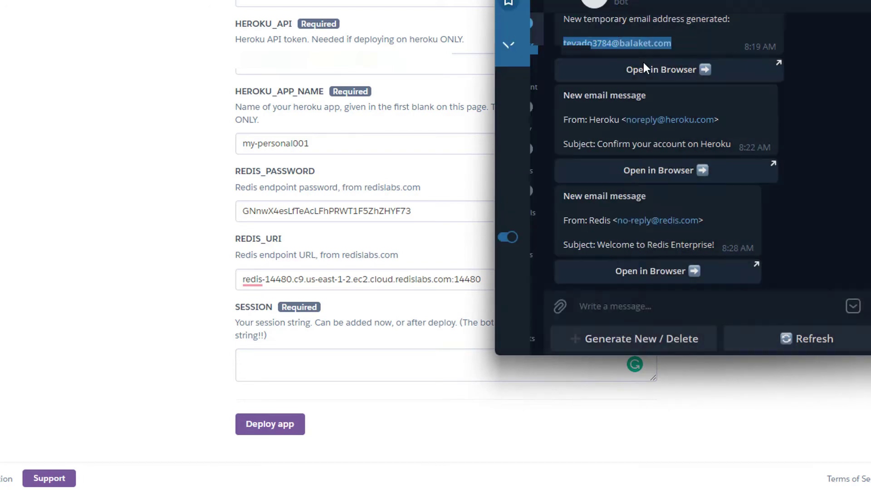
scroll(715, 170, "up", 3)
right_click(725, 211)
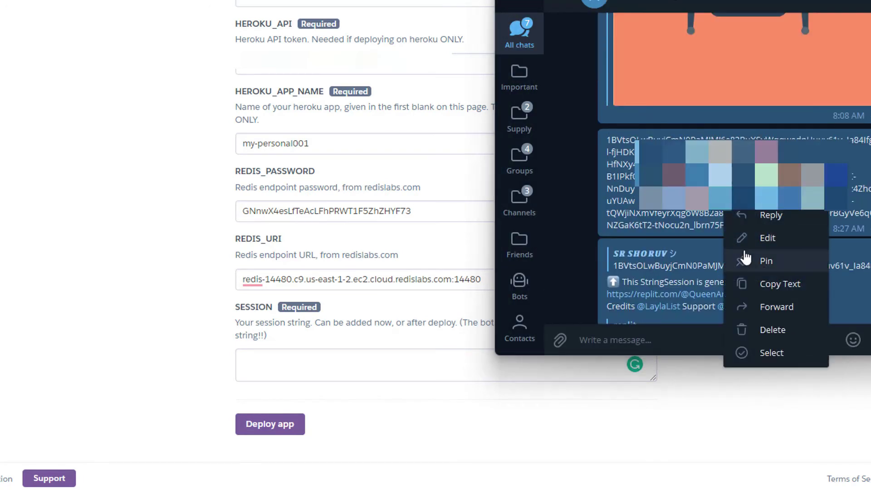
left_click(776, 291)
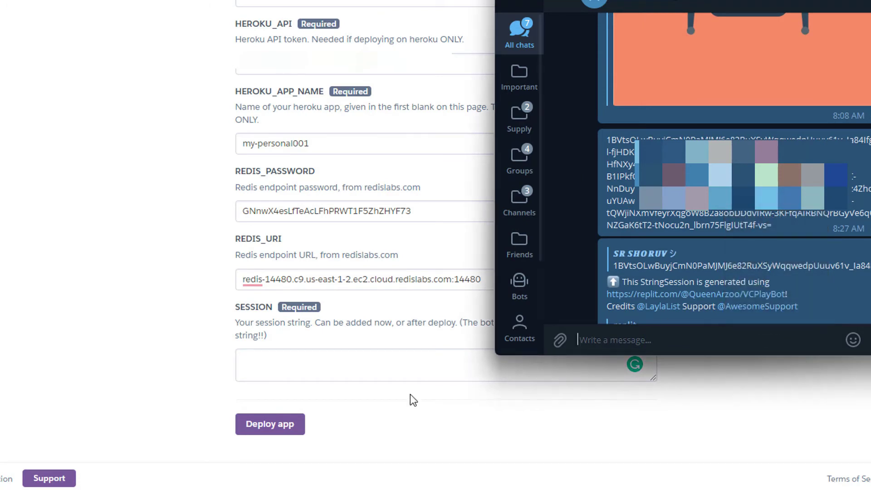
left_click(364, 370)
key("ctrl+v")
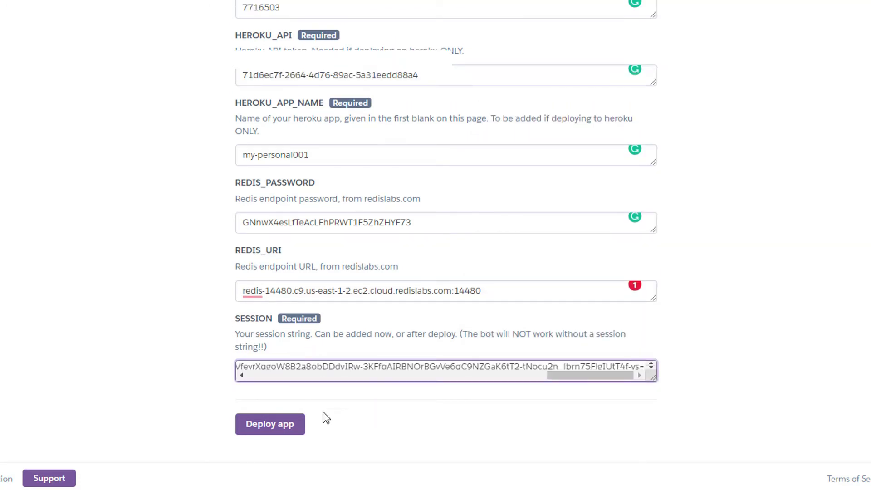
Step: Deploy the my-personal001 app and follow the build progress on the Heroku page
left_click(291, 430)
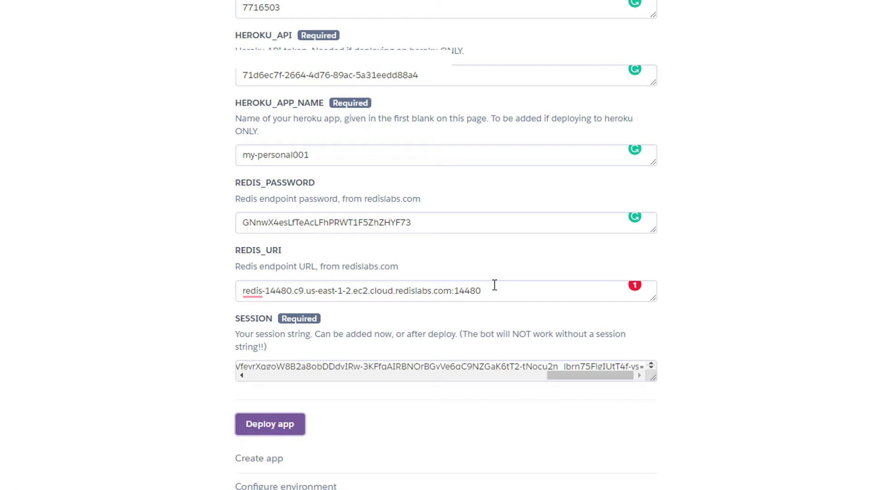
scroll(476, 279, "down", 3)
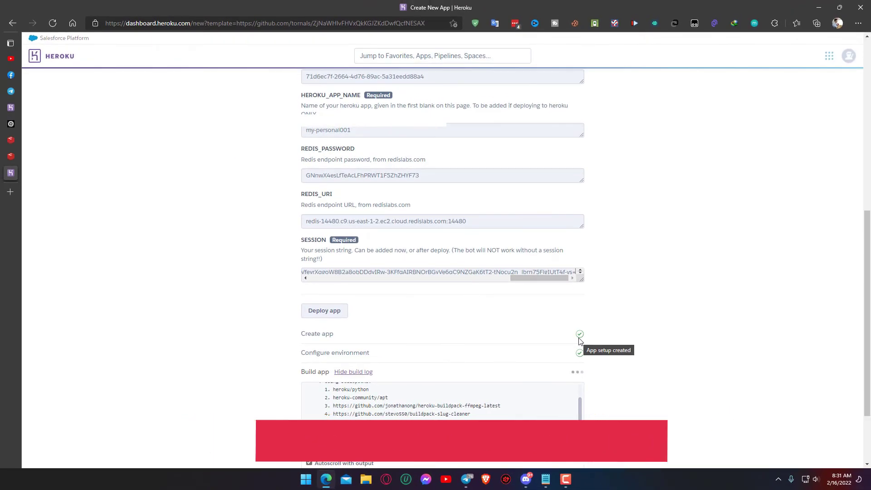
scroll(563, 345, "down", 2)
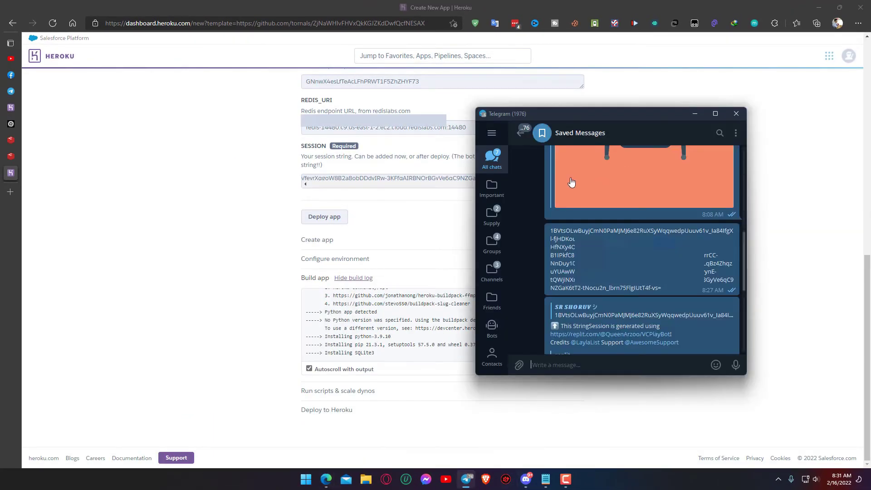
Step: Switch to the Telegram chat list, search for "sol" and open the SOLUTIONS OF TECHNOLOGY channel
left_click(521, 132)
scroll(603, 256, "down", 5)
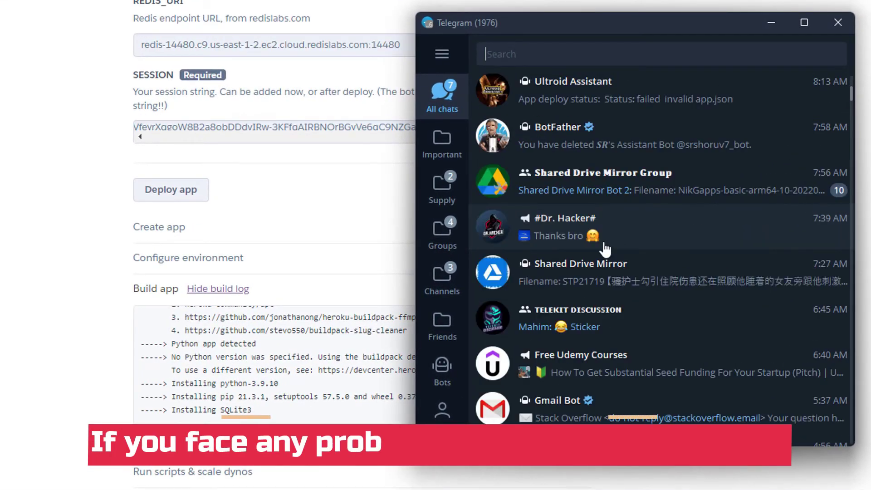
scroll(606, 249, "up", 4)
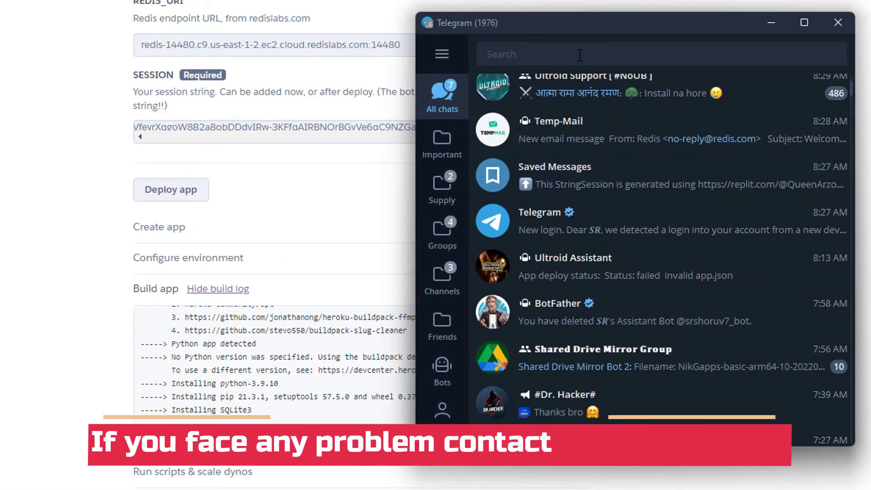
type("sol")
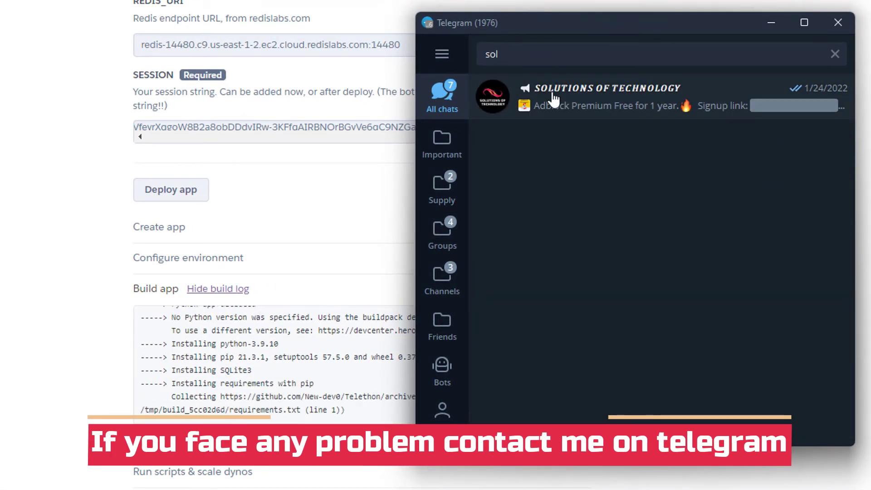
left_click(554, 97)
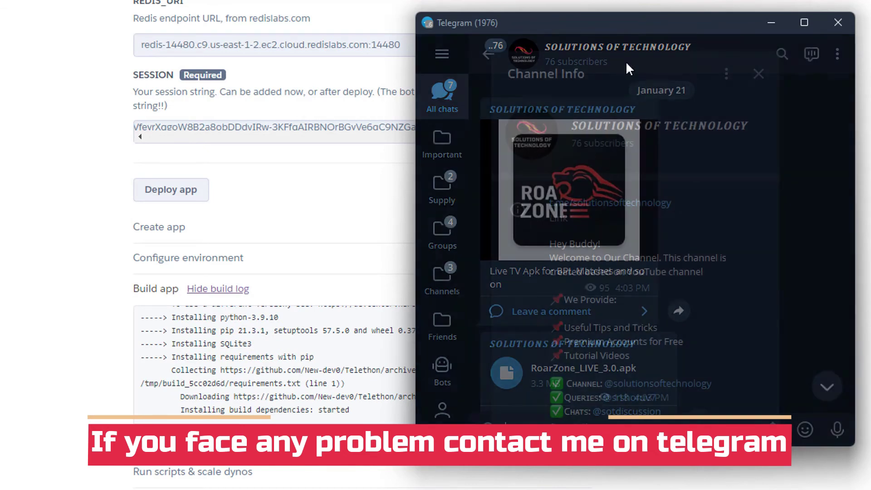
Step: View the SOLUTIONS OF TECHNOLOGY channel's info and look through its recent posts
left_click(618, 64)
left_click(800, 203)
scroll(744, 193, "down", 5)
scroll(744, 234, "up", 10)
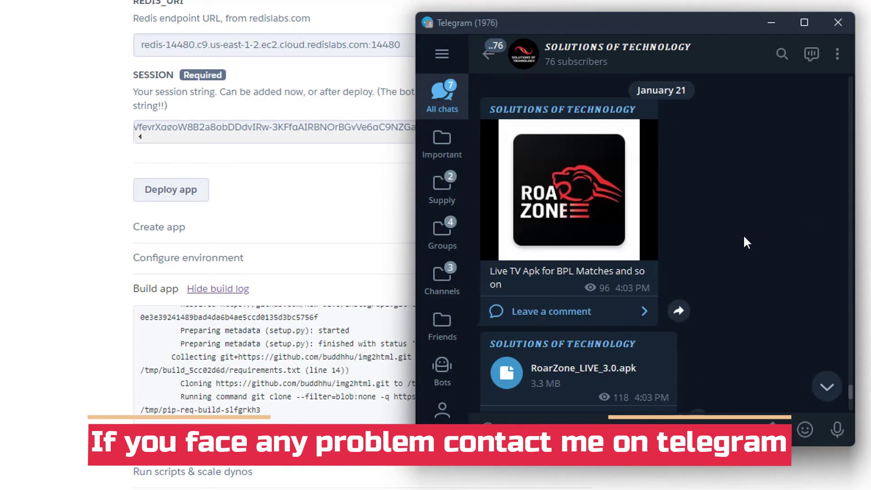
scroll(763, 237, "down", 10)
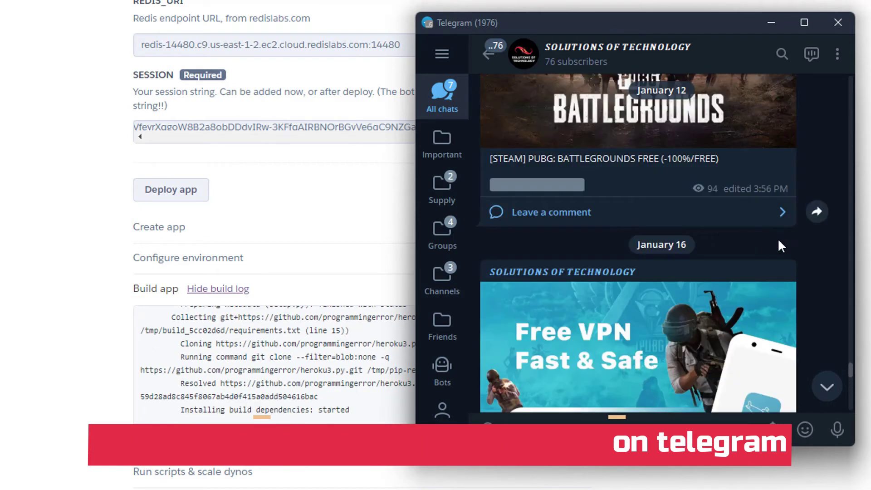
Step: Search the Telegram chats for "sot" and open the SOT DISCUSSION group
left_click(489, 53)
type("sol")
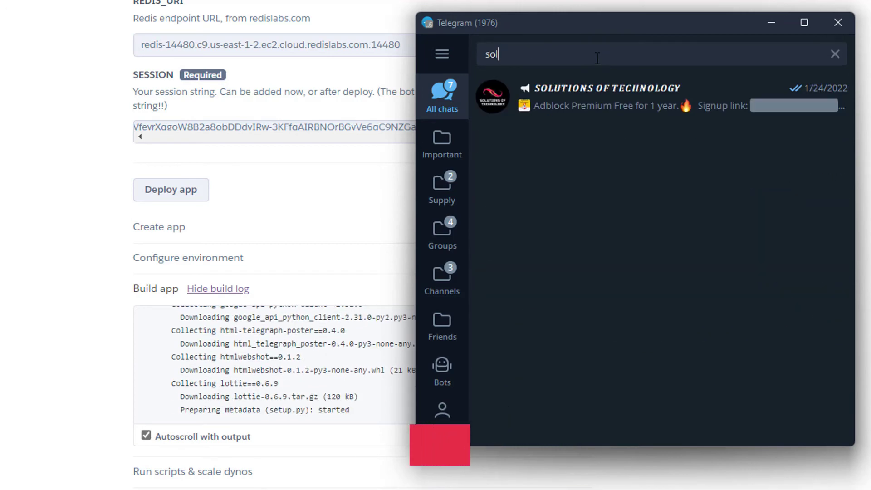
key("BackSpace")
type("t")
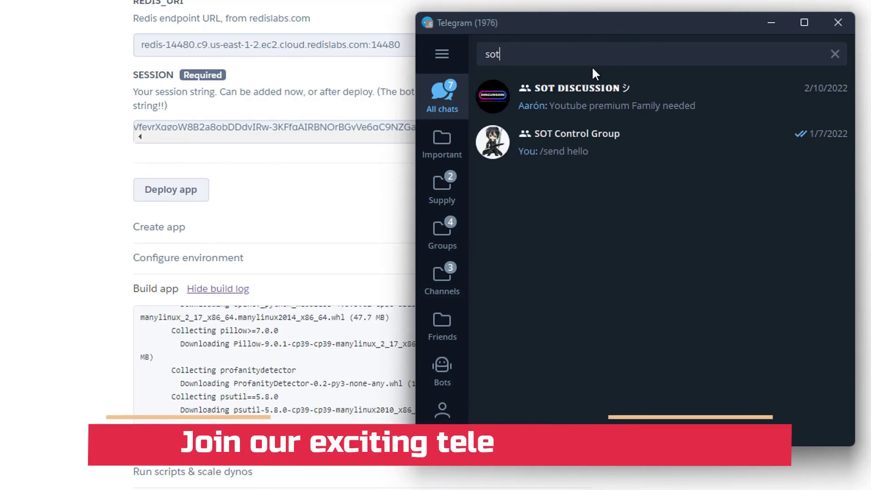
left_click(634, 108)
Step: Look back through the SOT DISCUSSION group's older shared posts, return to its latest messages and minimize Telegram
scroll(752, 231, "up", 10)
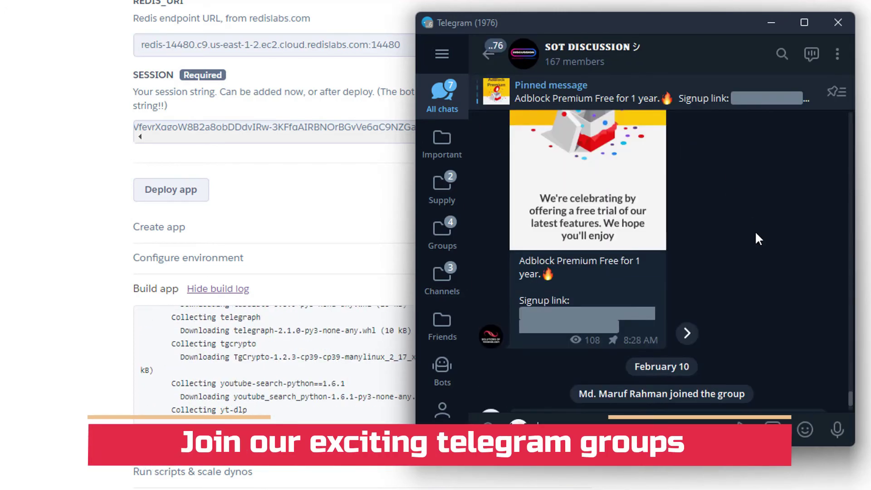
scroll(781, 227, "down", 10)
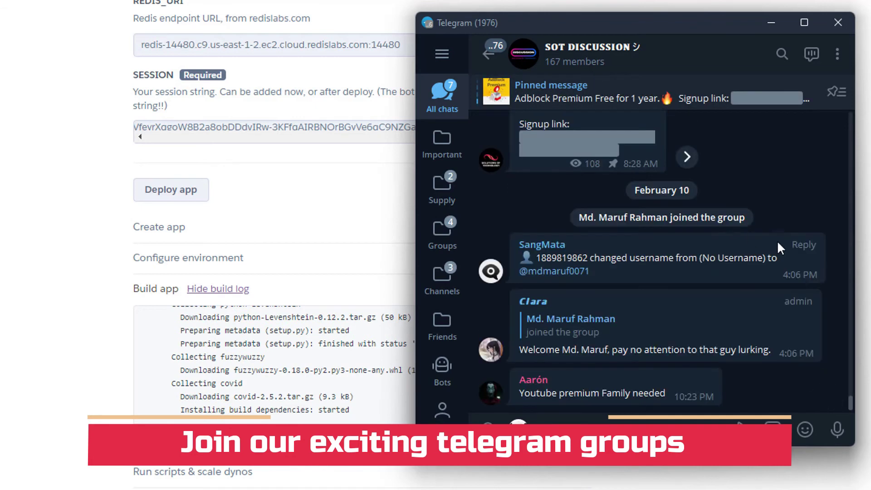
scroll(699, 343, "up", 5)
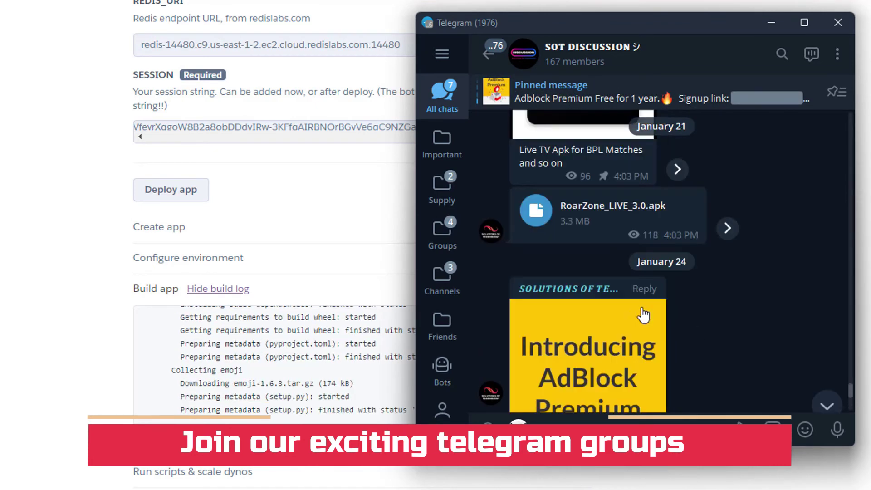
scroll(747, 307, "up", 10)
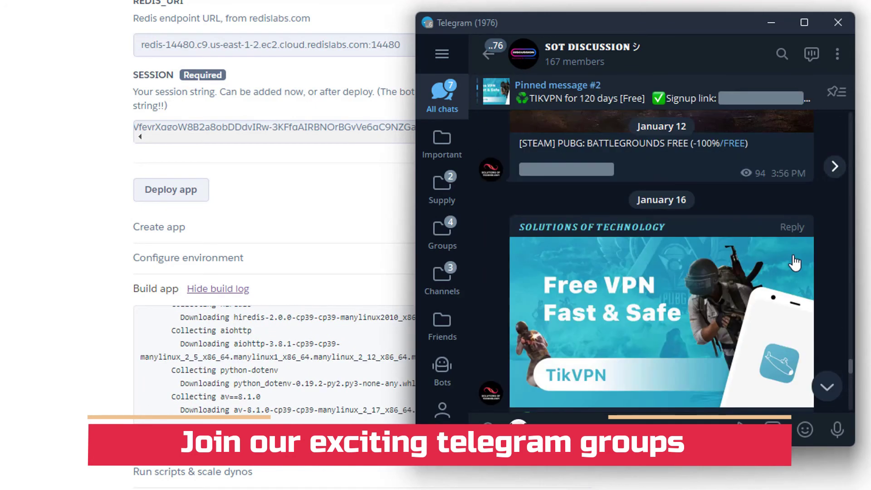
scroll(795, 263, "up", 3)
scroll(796, 243, "down", 3)
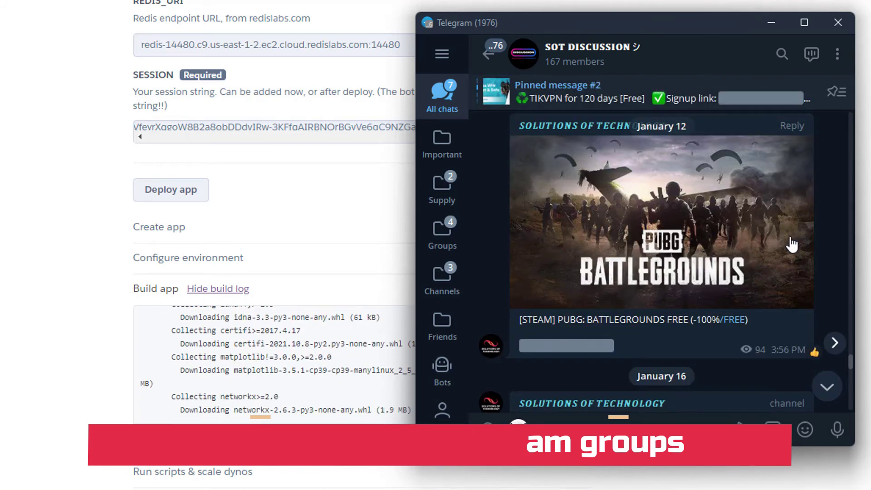
scroll(792, 245, "up", 6)
scroll(789, 248, "up", 8)
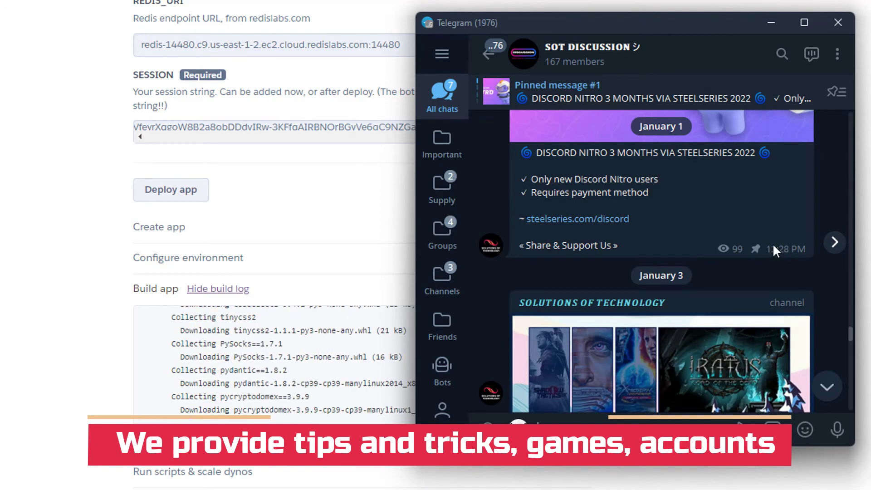
scroll(772, 245, "up", 10)
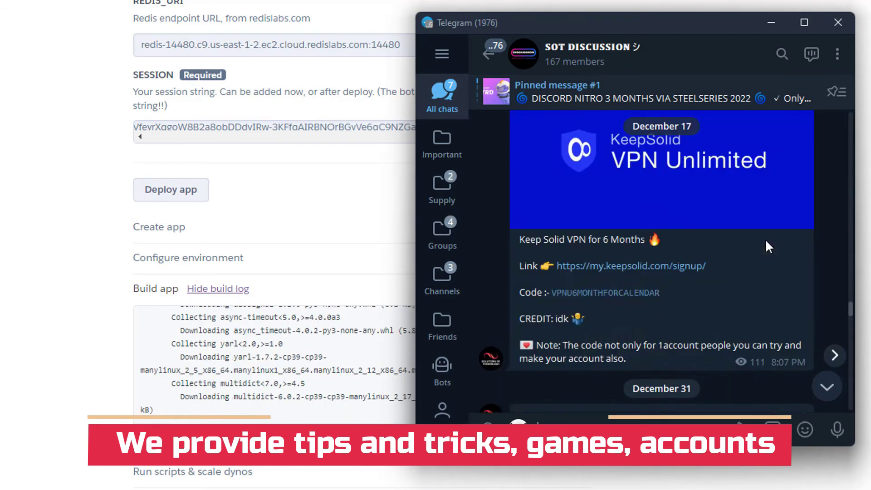
scroll(766, 242, "down", 7)
scroll(681, 282, "up", 3)
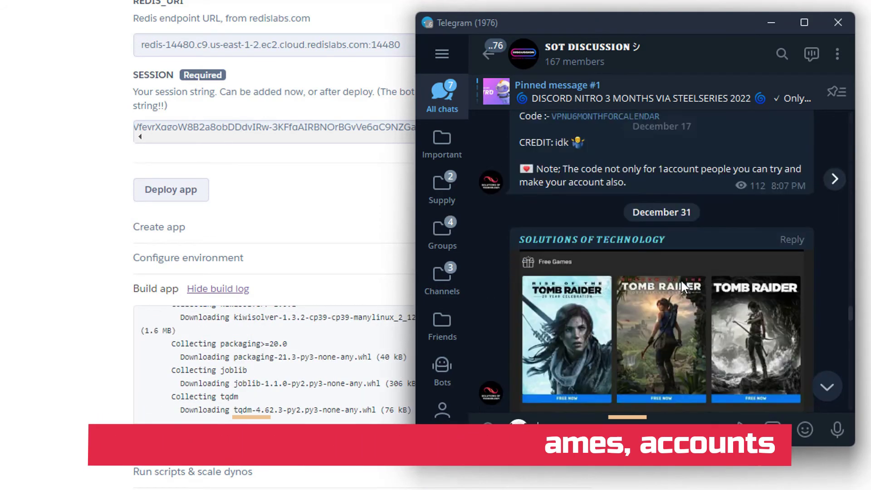
scroll(682, 286, "up", 10)
scroll(684, 286, "up", 8)
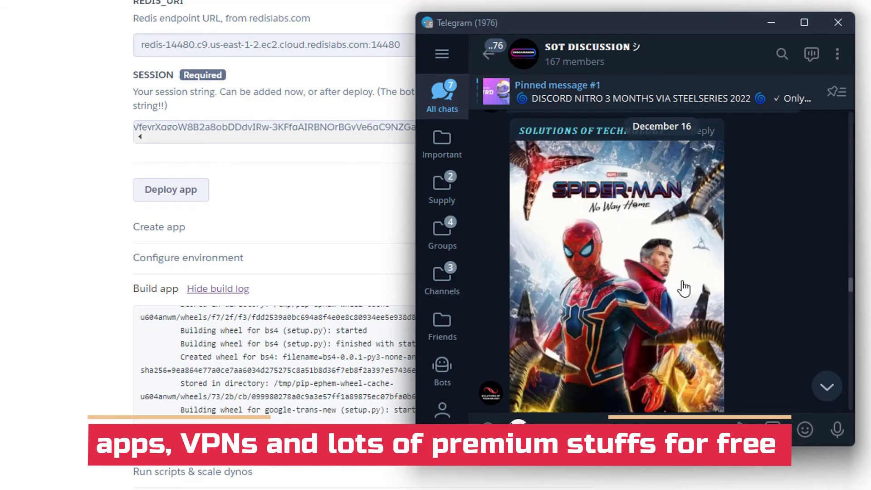
scroll(684, 287, "up", 10)
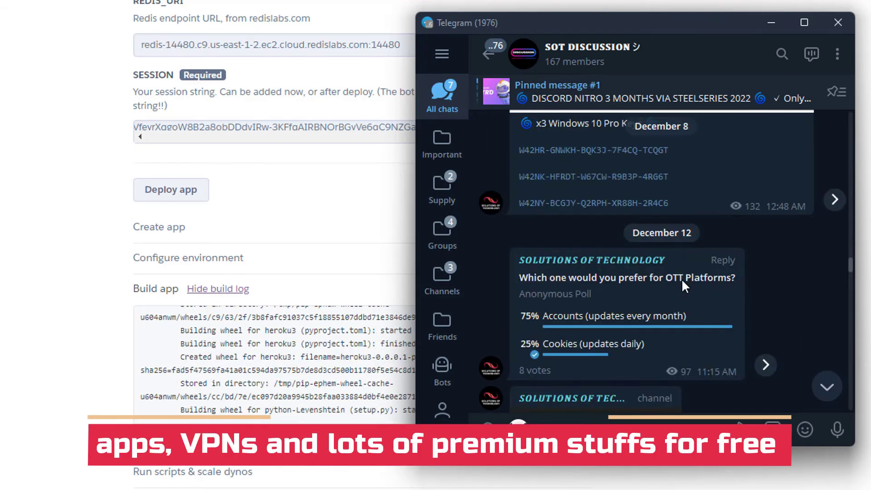
scroll(684, 284, "up", 4)
scroll(685, 284, "down", 10)
left_click(827, 385)
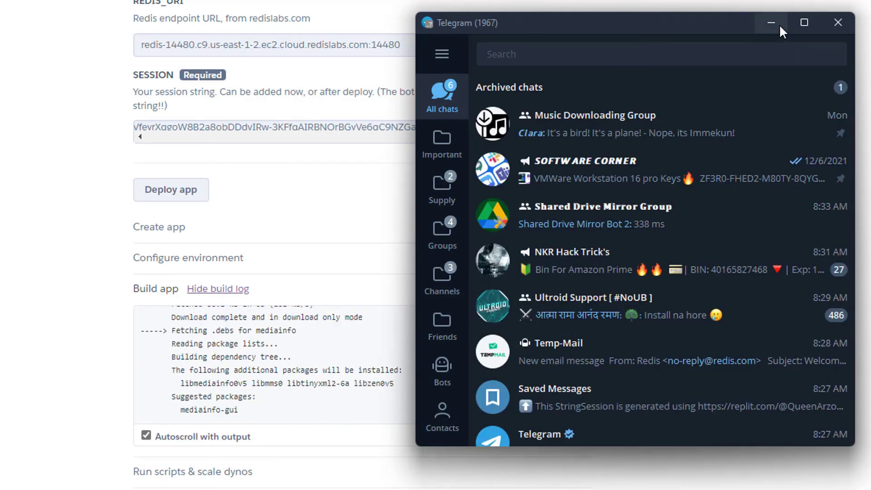
left_click(775, 24)
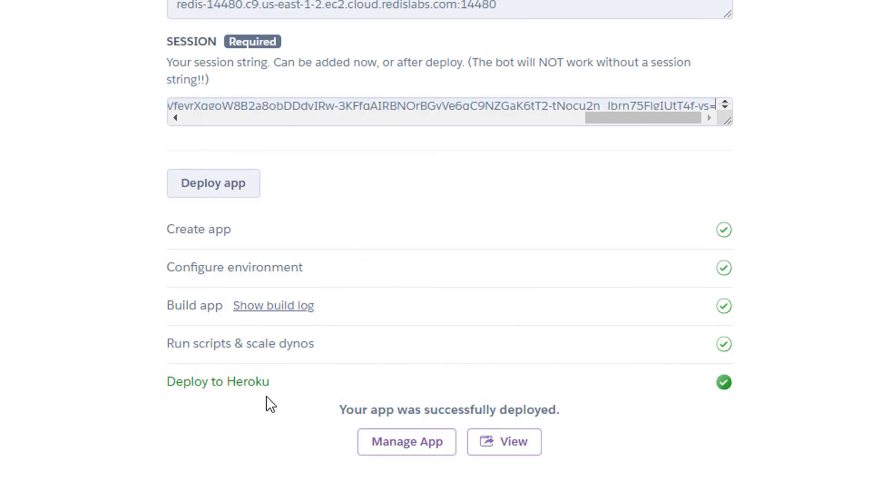
Step: Open the deployed my-personal001 app's management page on Heroku and view its application logs
left_click(399, 440)
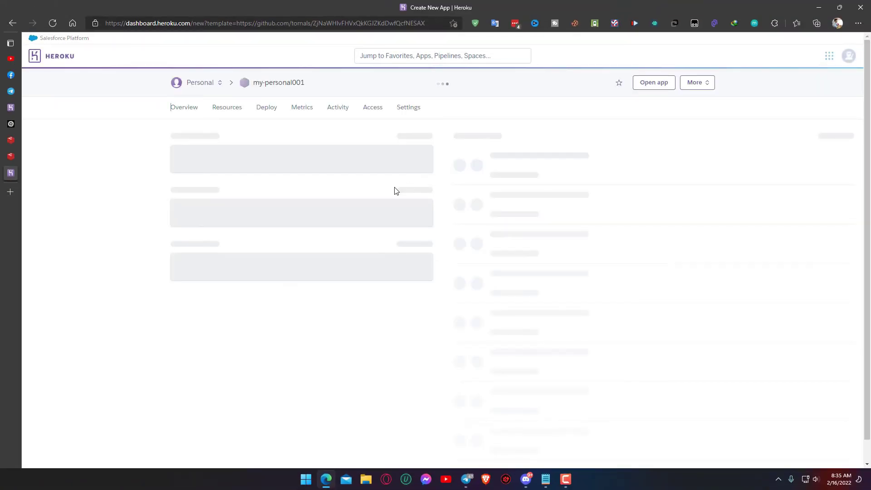
left_click(699, 85)
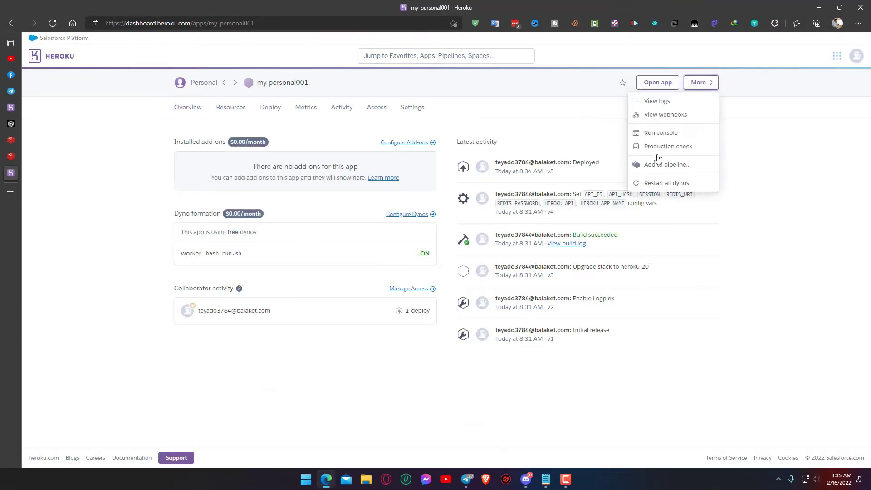
left_click(648, 102)
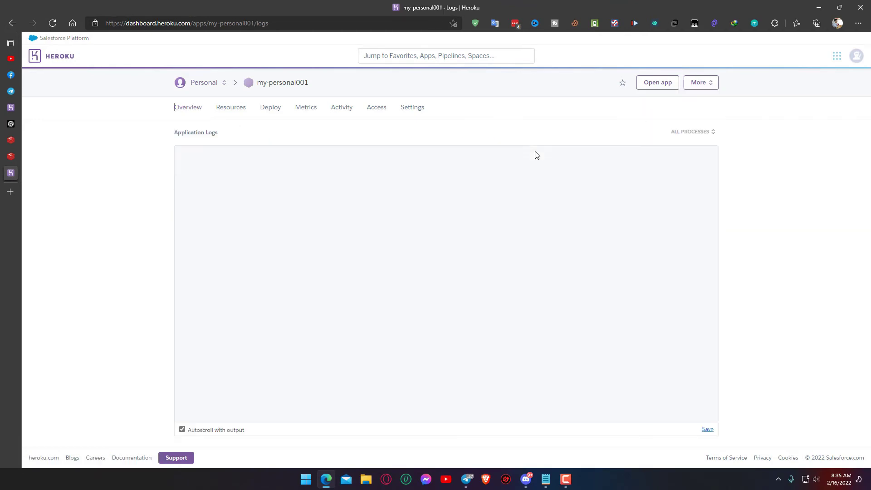